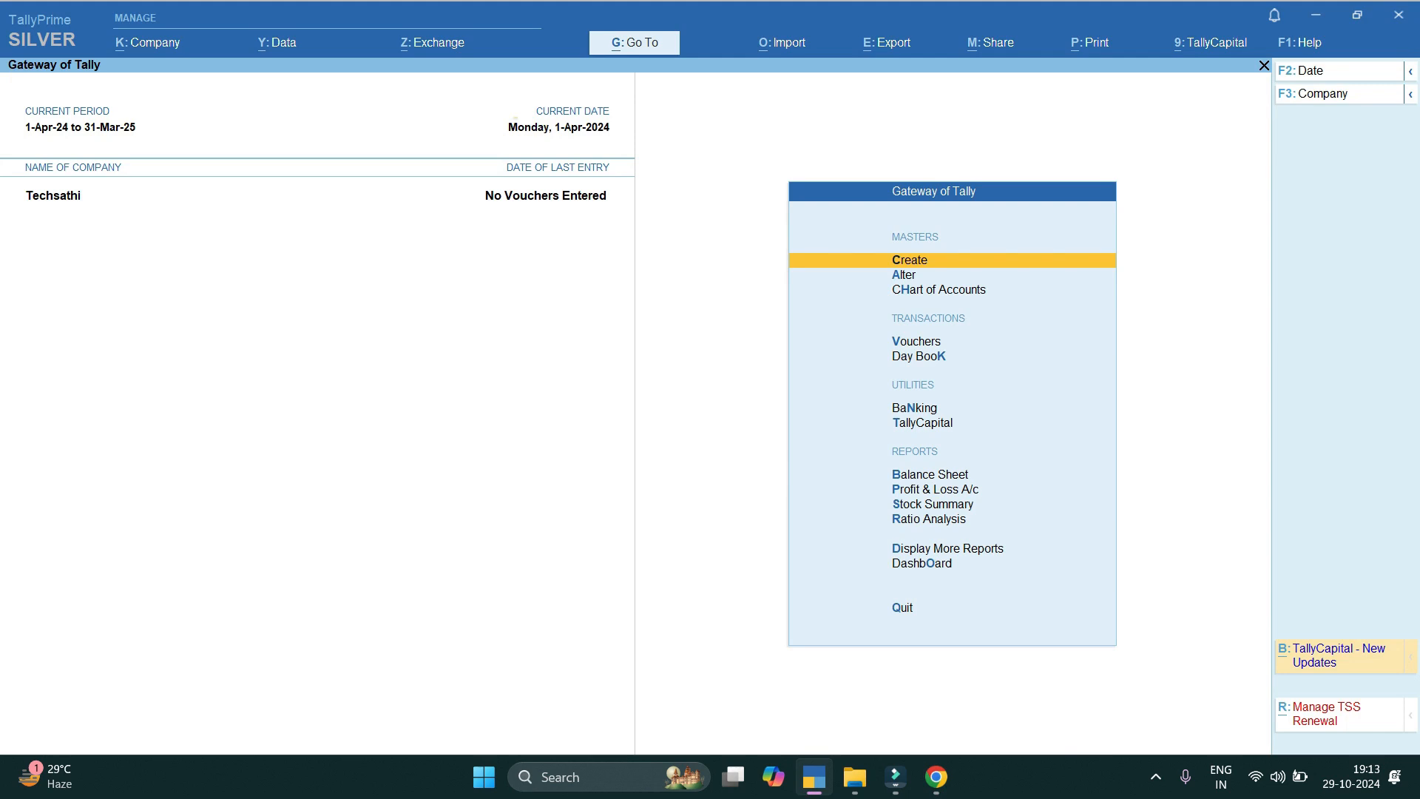
# Start a trial ledger named 'Mr A' under Sundry Debtors.
pyautogui.press('Return')
pyautogui.press('Return')
pyautogui.write('Mr a')
pyautogui.press('Return')
pyautogui.write('Sun')
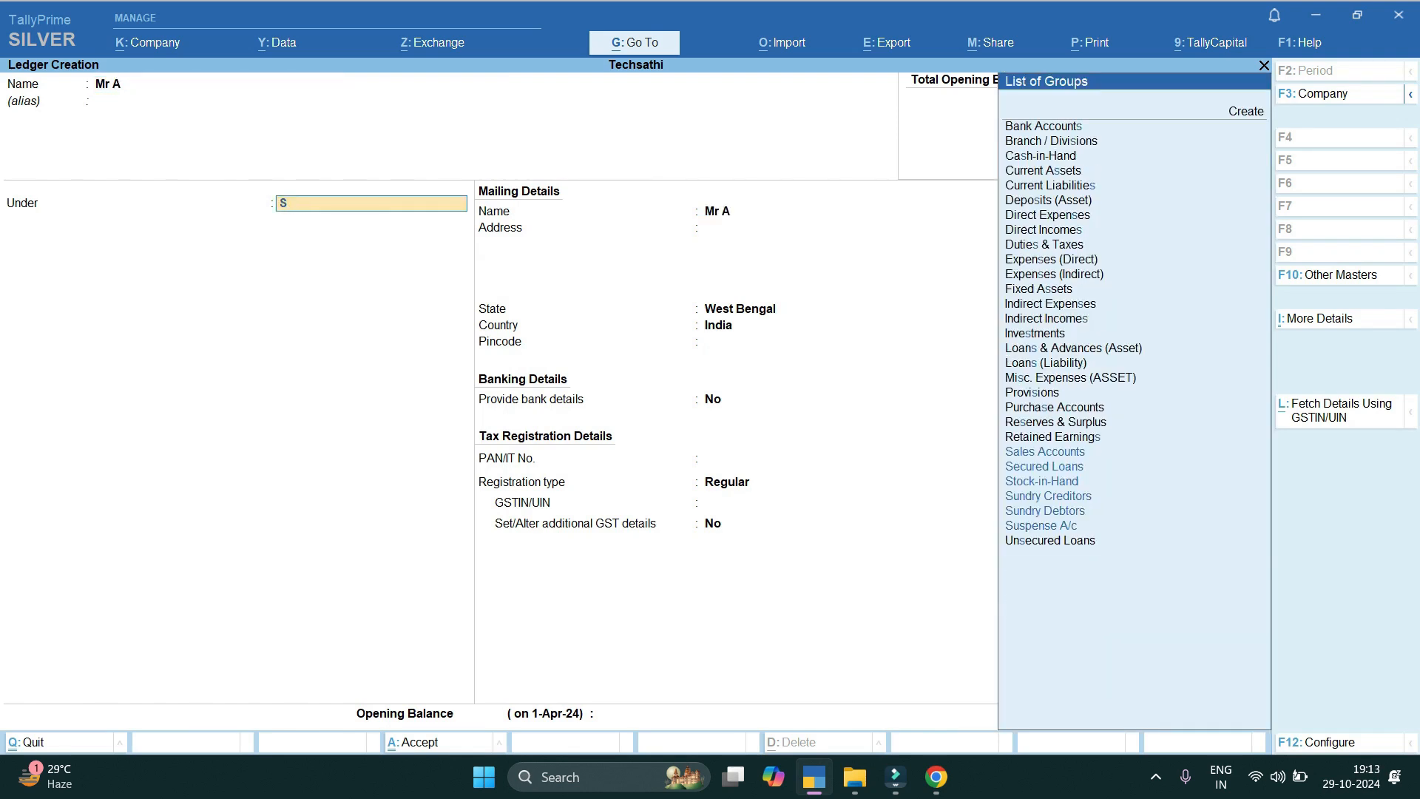
pyautogui.press('Down')
pyautogui.press('Return')
pyautogui.press('Return')
pyautogui.press('Return')
pyautogui.press('Return')
pyautogui.press('BackSpace')
pyautogui.press('BackSpace')
pyautogui.press('Return')
pyautogui.press('Return')
pyautogui.press('Return')
pyautogui.press('Return')
pyautogui.press('Return')
pyautogui.press('Return')
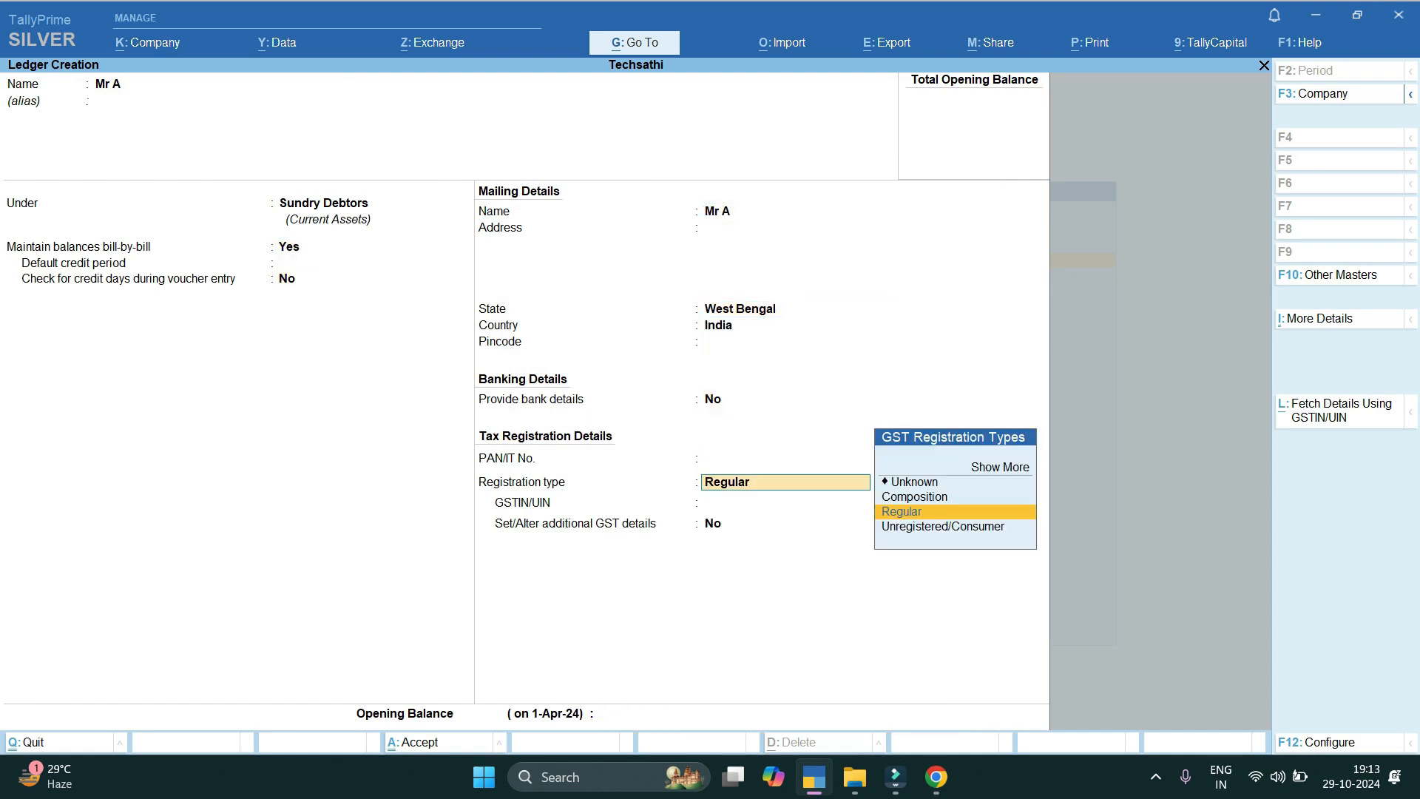
pyautogui.press('Return')
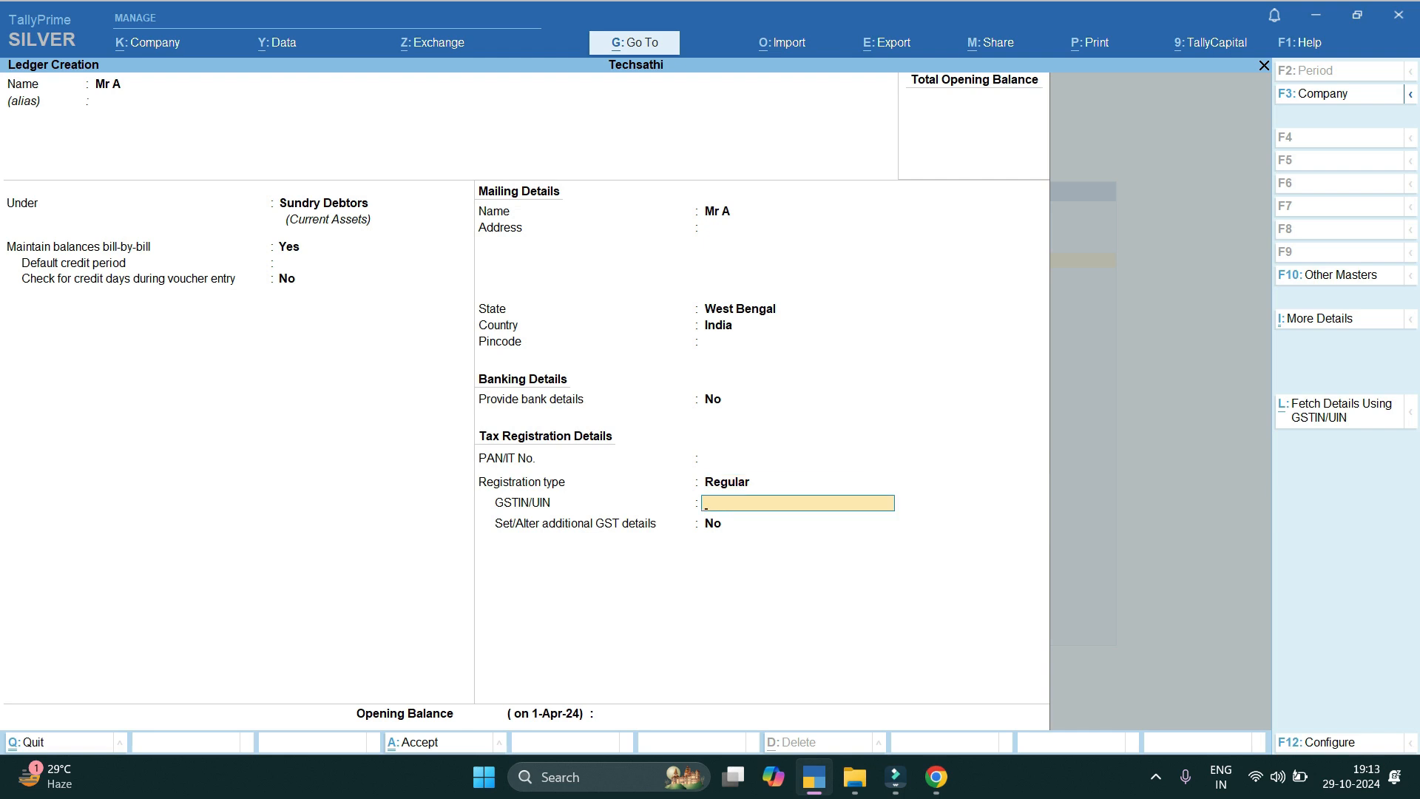
# Quit the Mr A ledger without saving and open a fresh Ledger Creation form.
pyautogui.press('Escape')
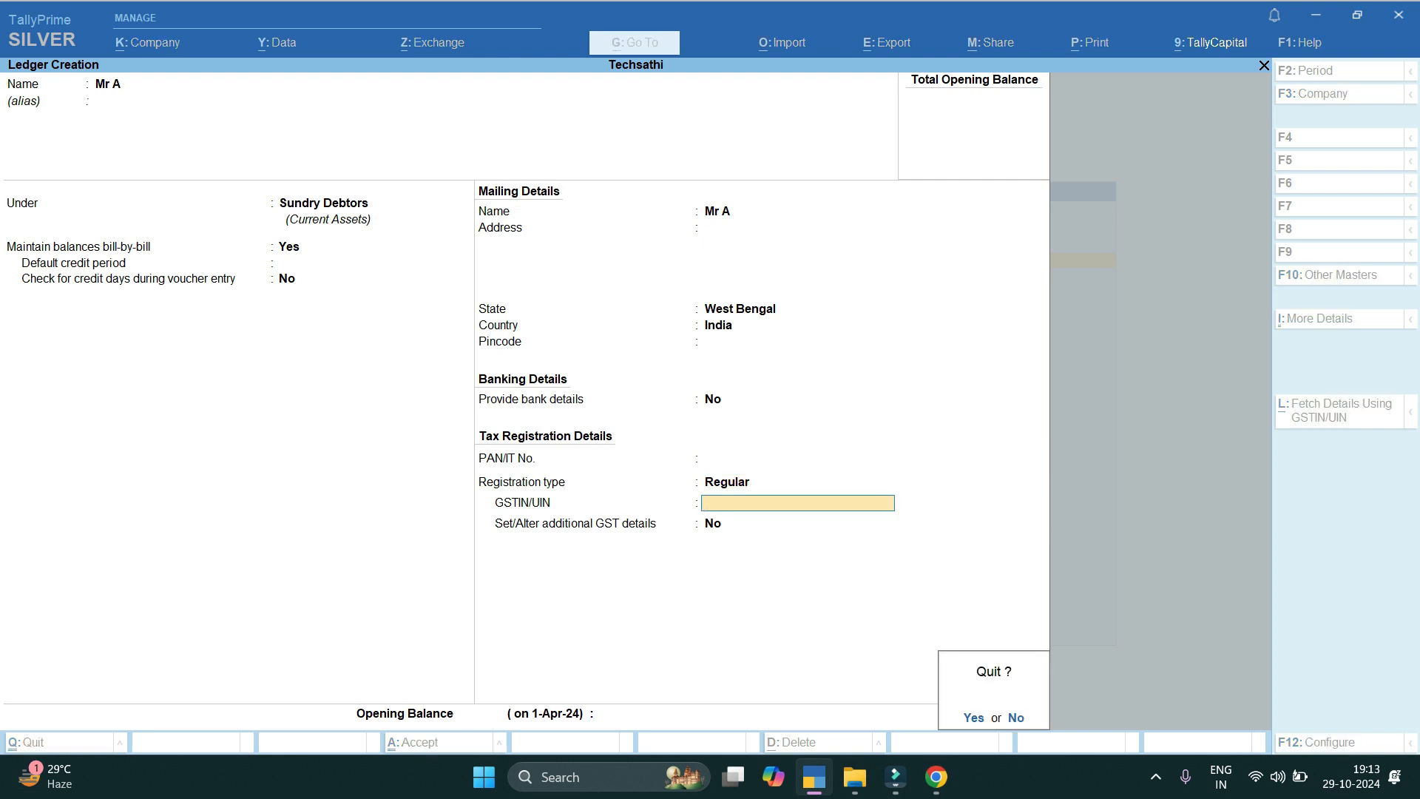
pyautogui.press('Return')
pyautogui.press('Escape')
pyautogui.press('Return')
pyautogui.press('Down')
pyautogui.press('Return')
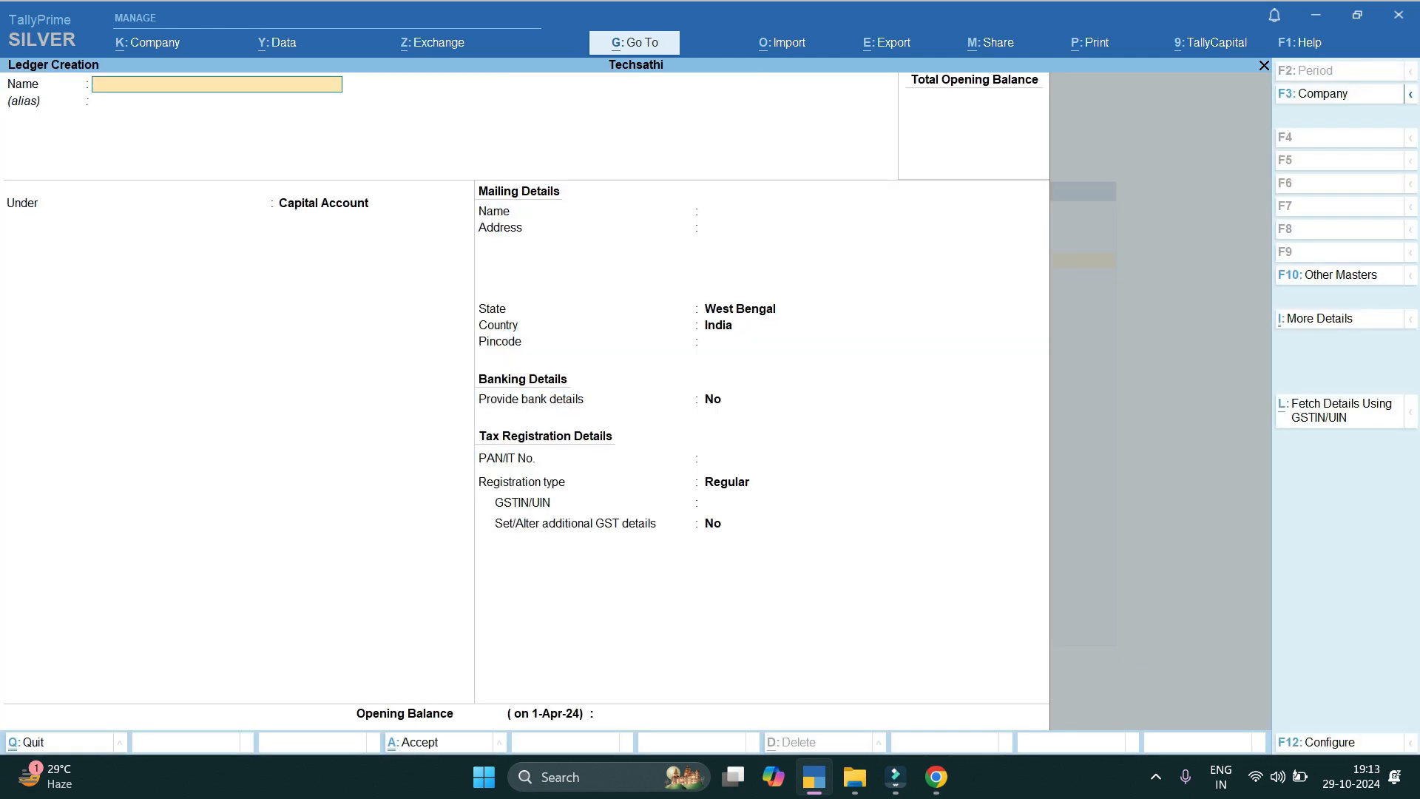
pyautogui.hotkey('ctrl', 'l')
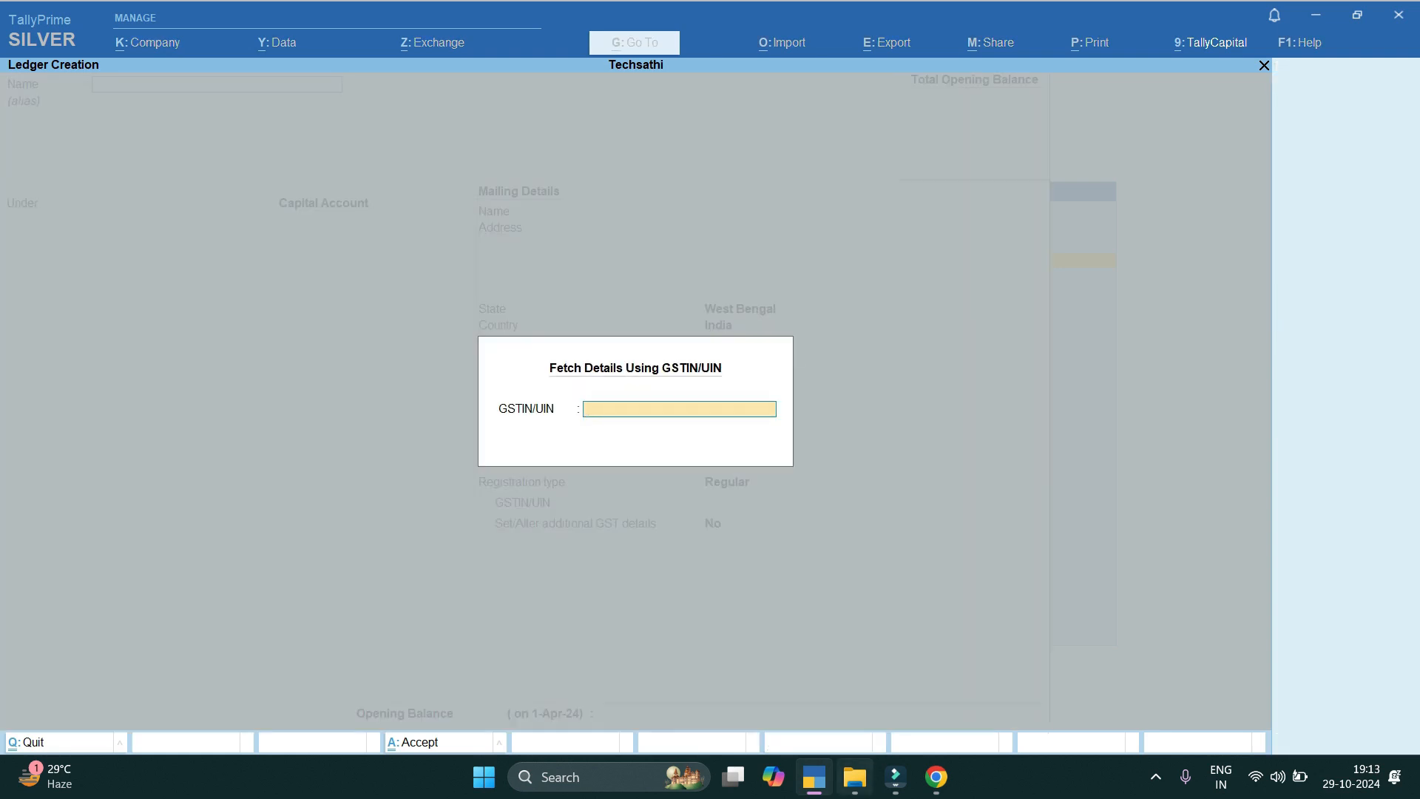
pyautogui.click(855, 776)
pyautogui.doubleClick(205, 186)
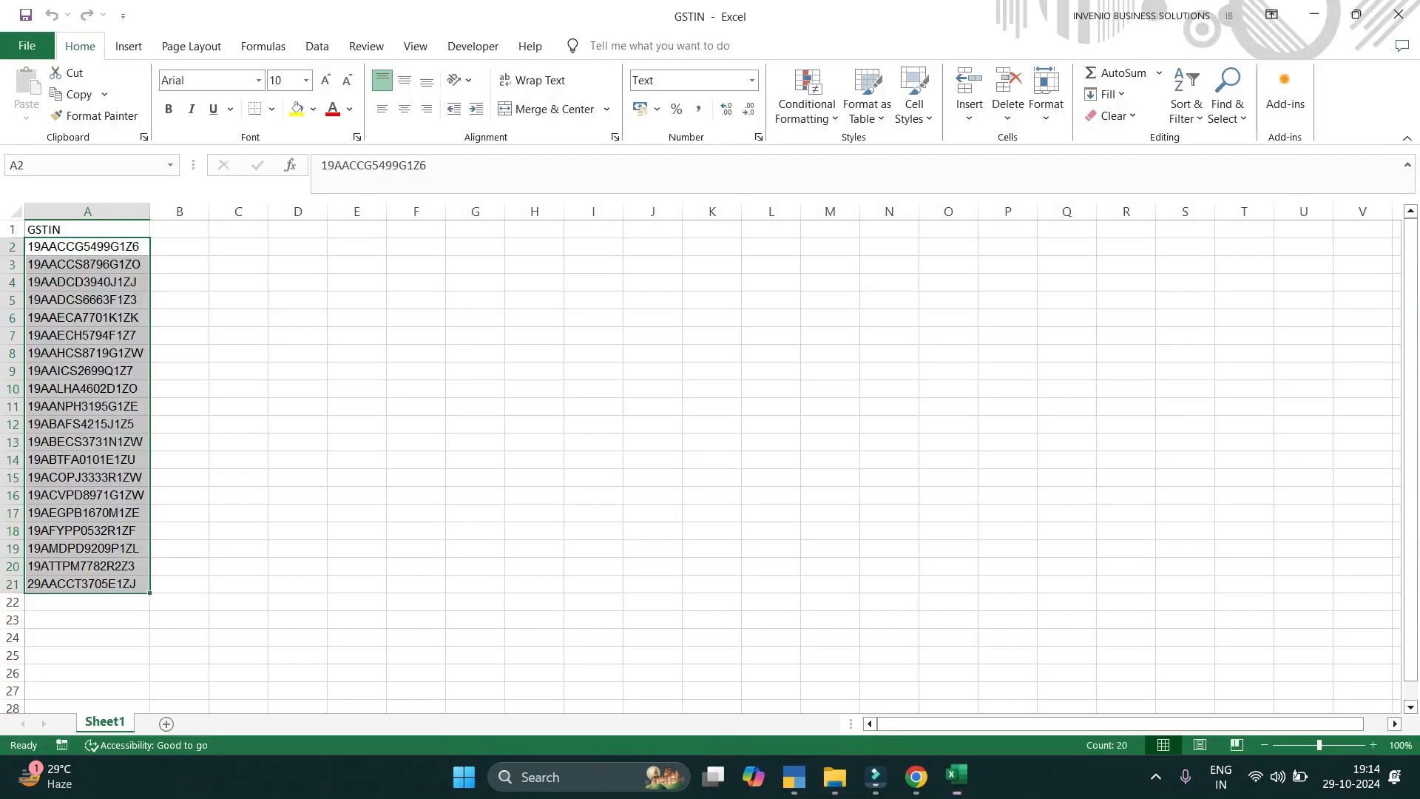
pyautogui.hotkey('ctrl', 'c')
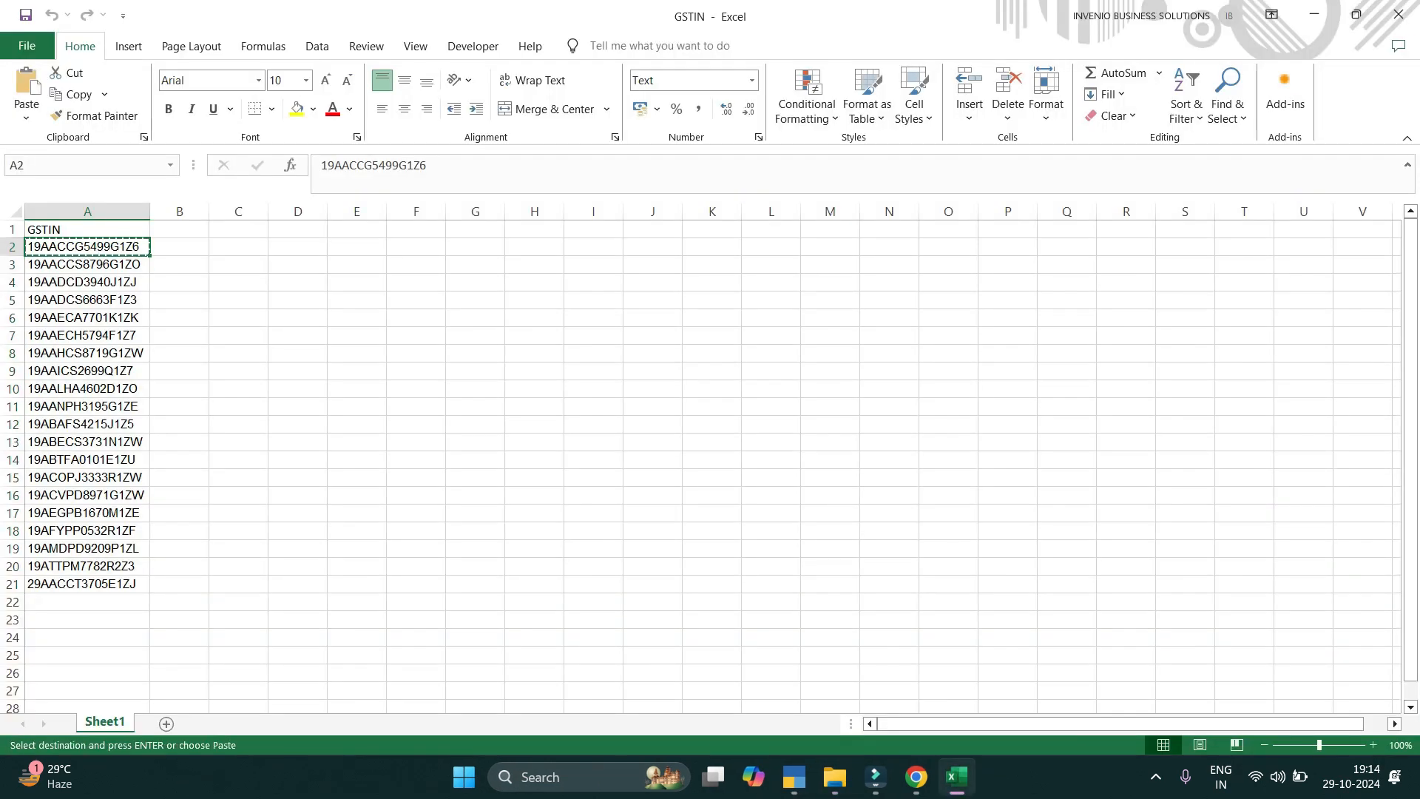
pyautogui.click(794, 776)
pyautogui.hotkey('ctrl', 'alt', 'v')
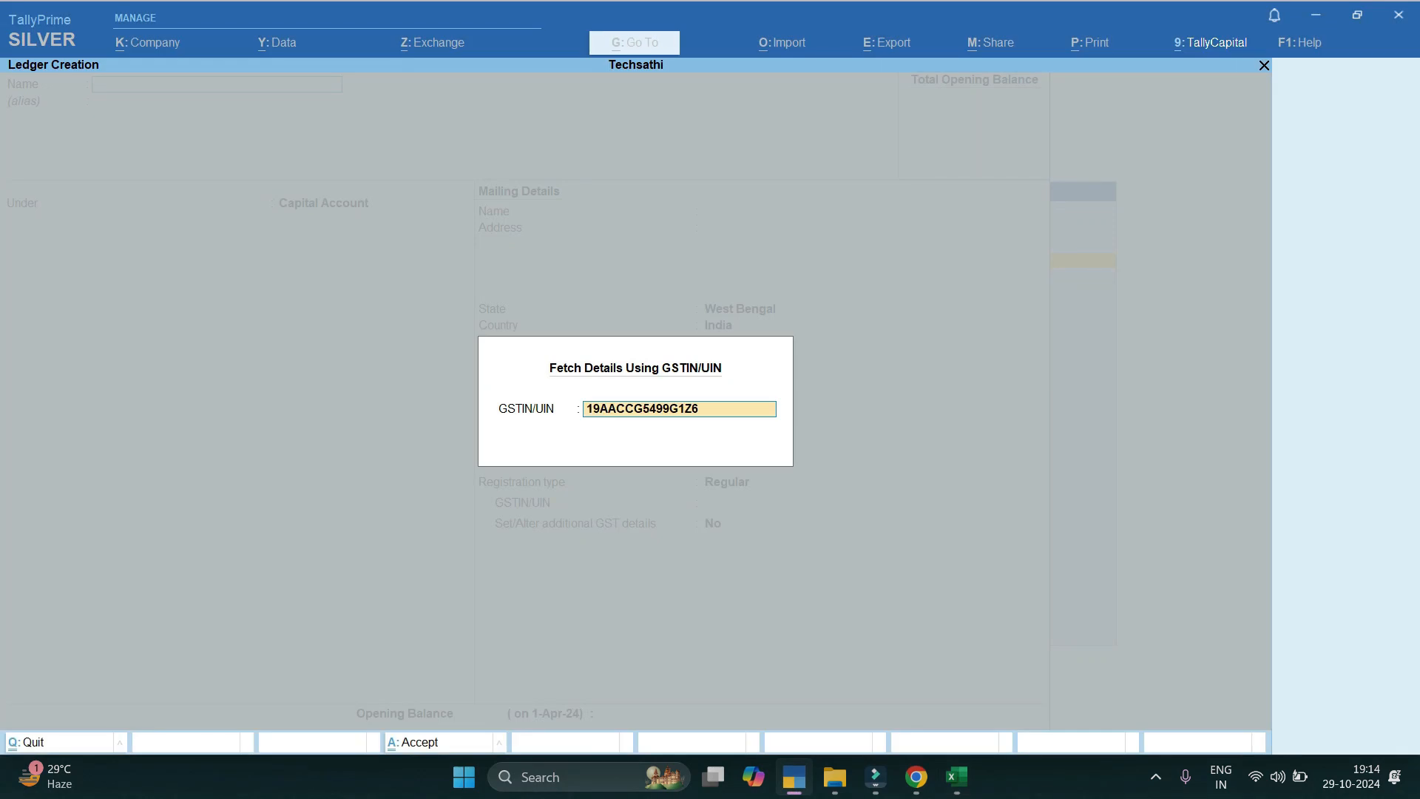
# Fetch the GST portal details for Gangwal Iron & Steel Pvt. Ltd. and accept them into the ledger.
pyautogui.press('Return')
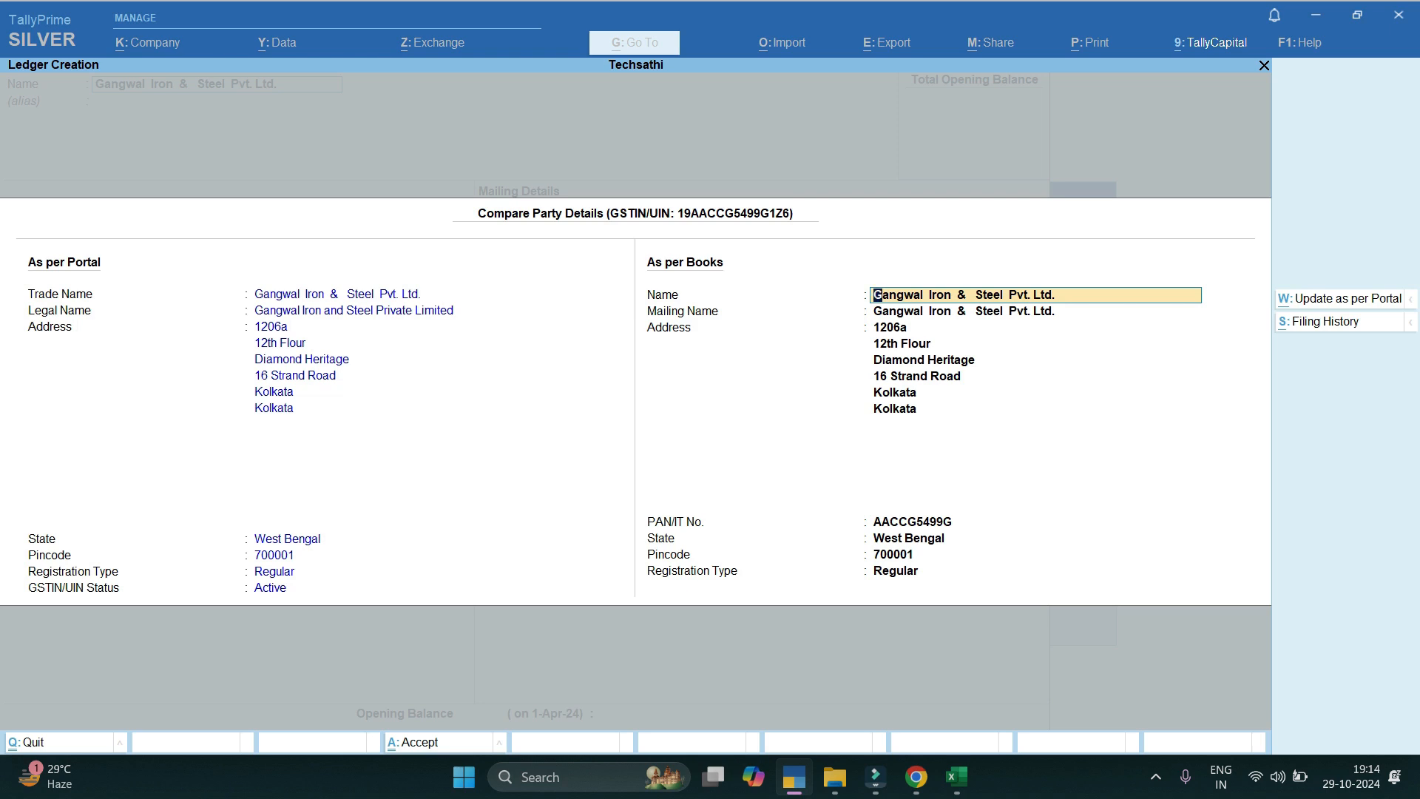
pyautogui.press('Escape')
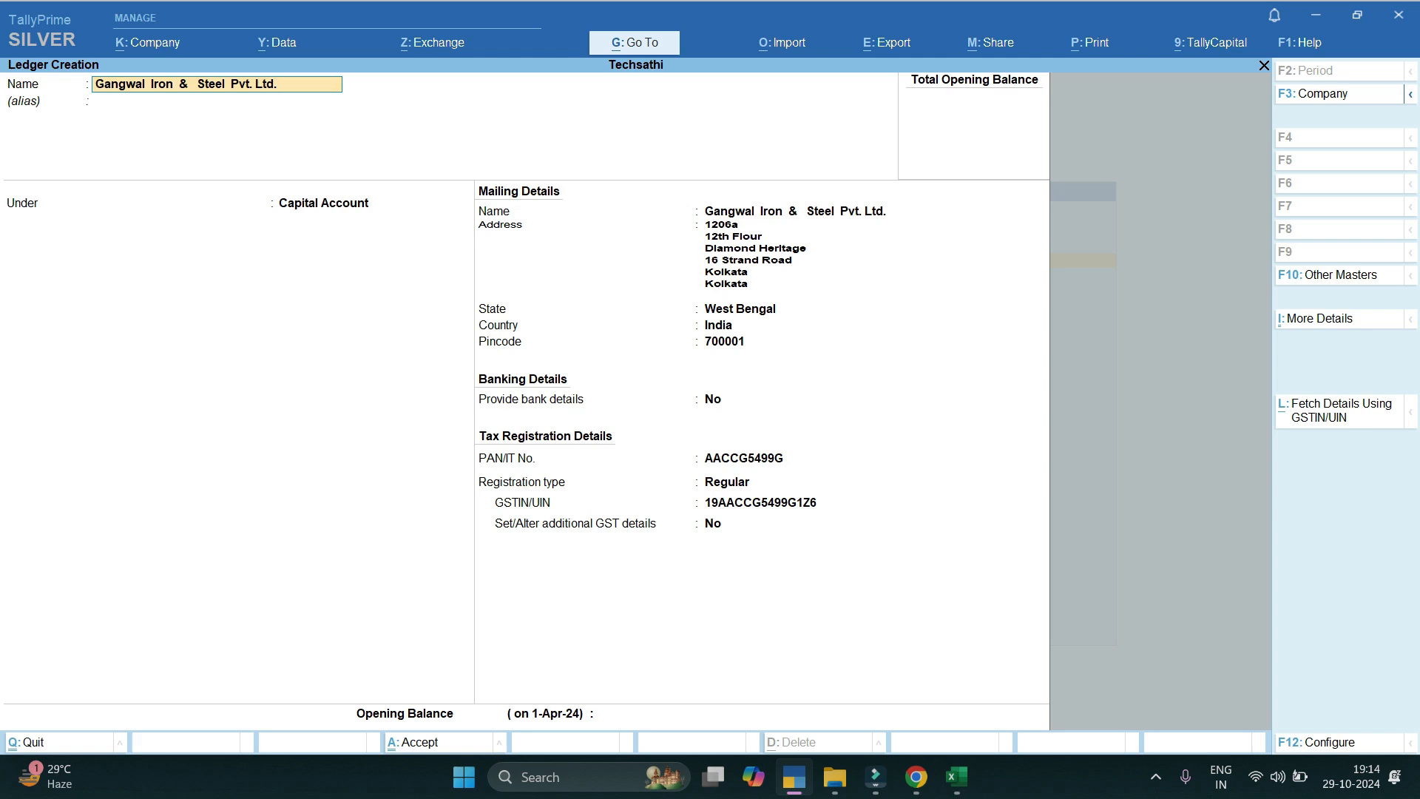
# Set the Gangwal Iron & Steel ledger under Sundry Debtors and save it.
pyautogui.press('Return')
pyautogui.press('Return')
pyautogui.write('Sun')
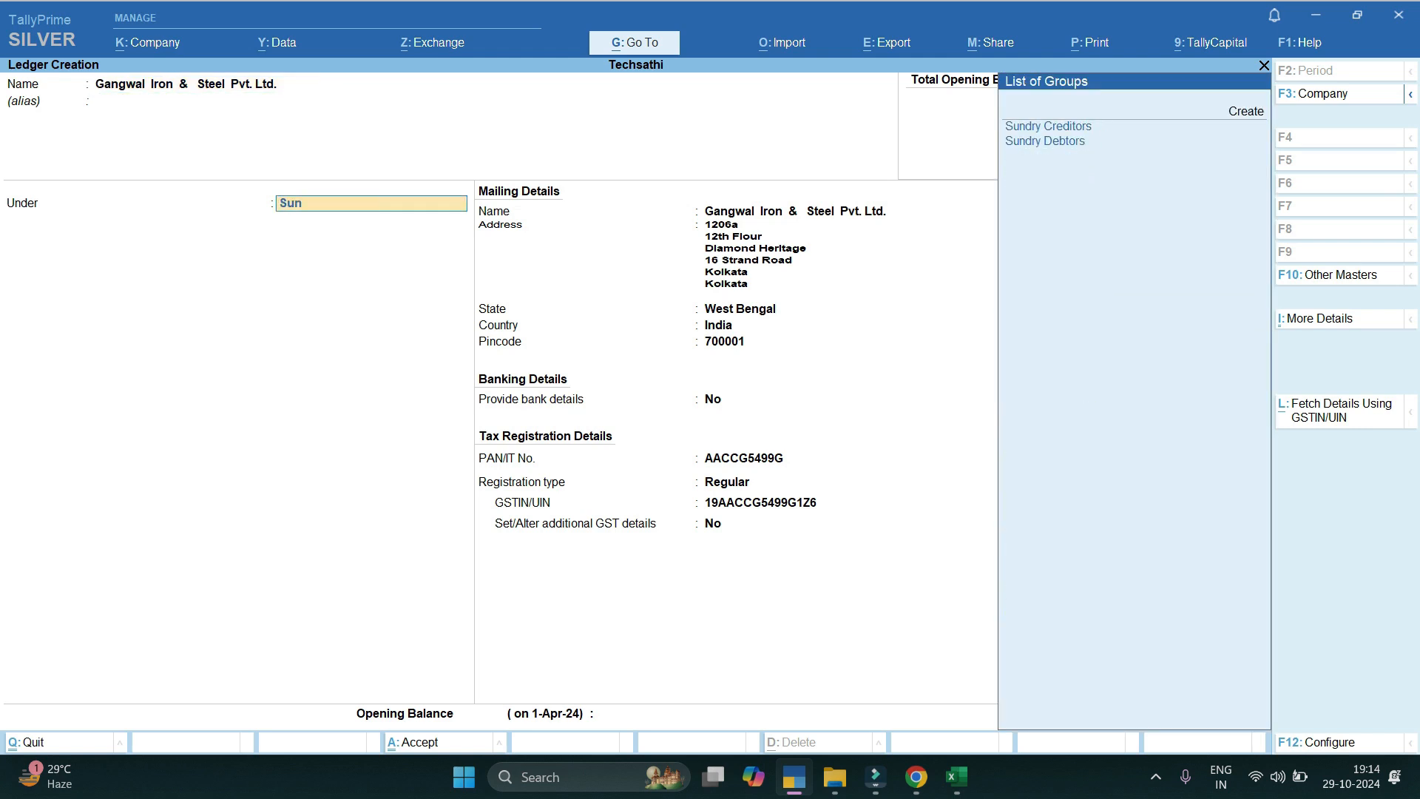
pyautogui.press('Down')
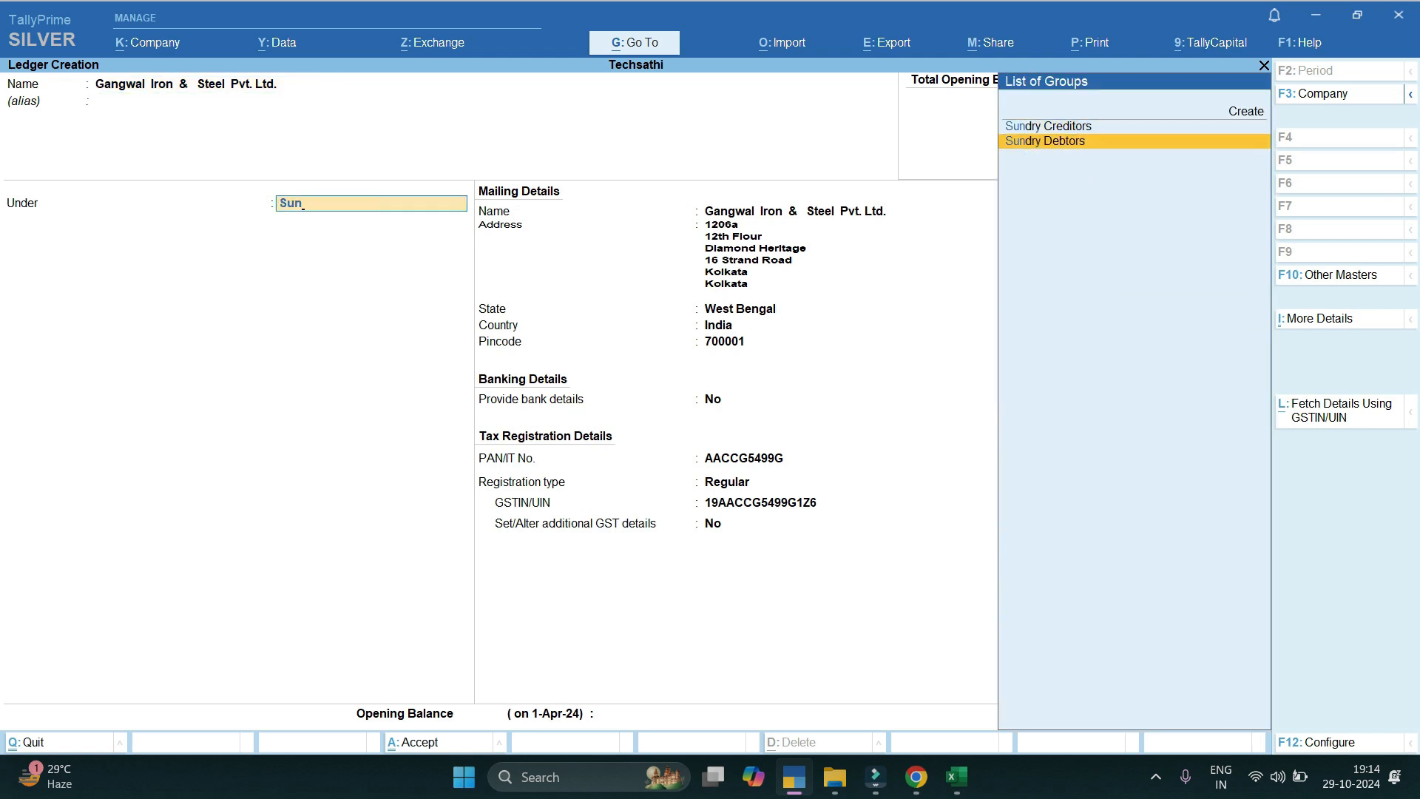
pyautogui.press('Return')
pyautogui.hotkey('ctrl', 'a')
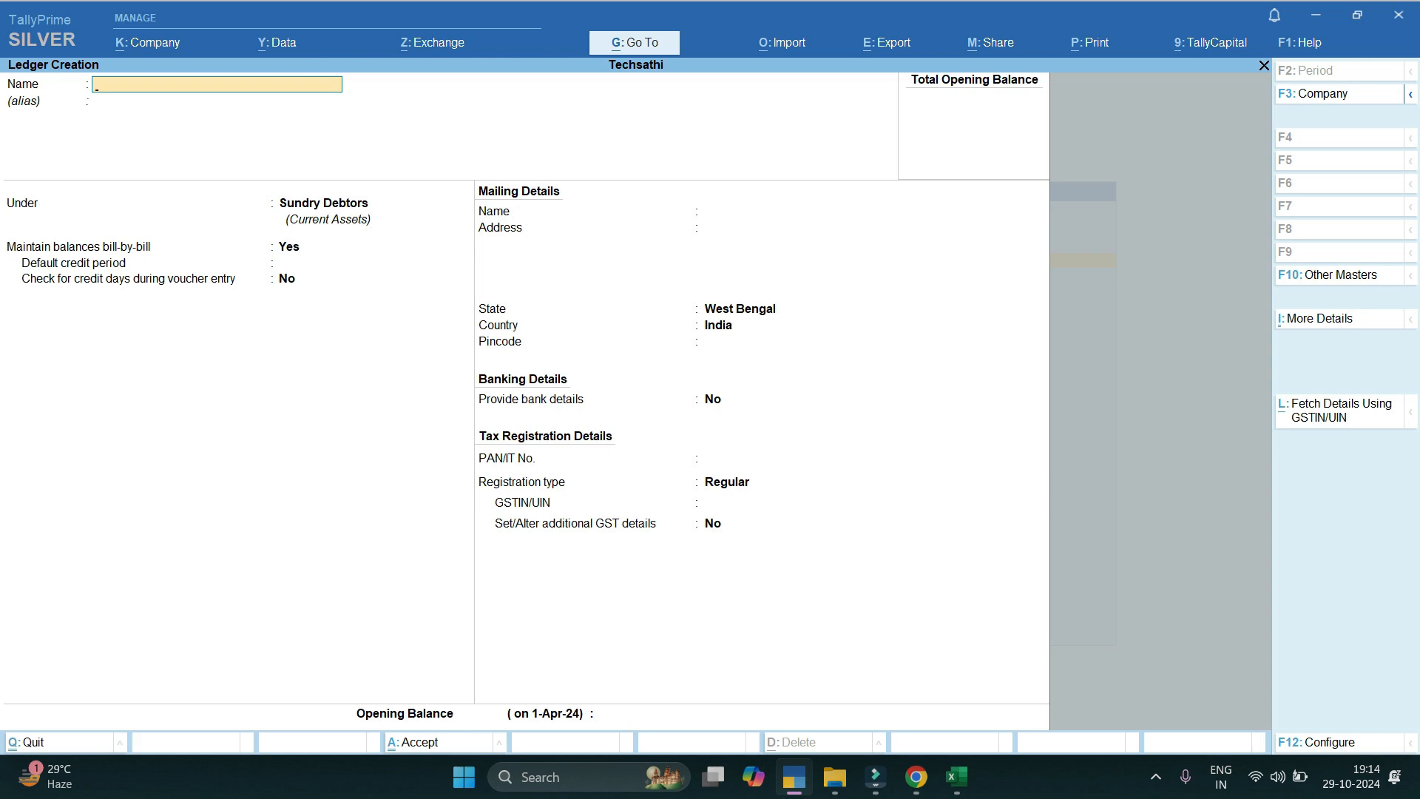
# Reopen the Gangwal Iron & Steel ledger in Ledger Alteration and go to its GSTIN/UIN field.
pyautogui.press('Escape')
pyautogui.press('Escape')
pyautogui.press('Down')
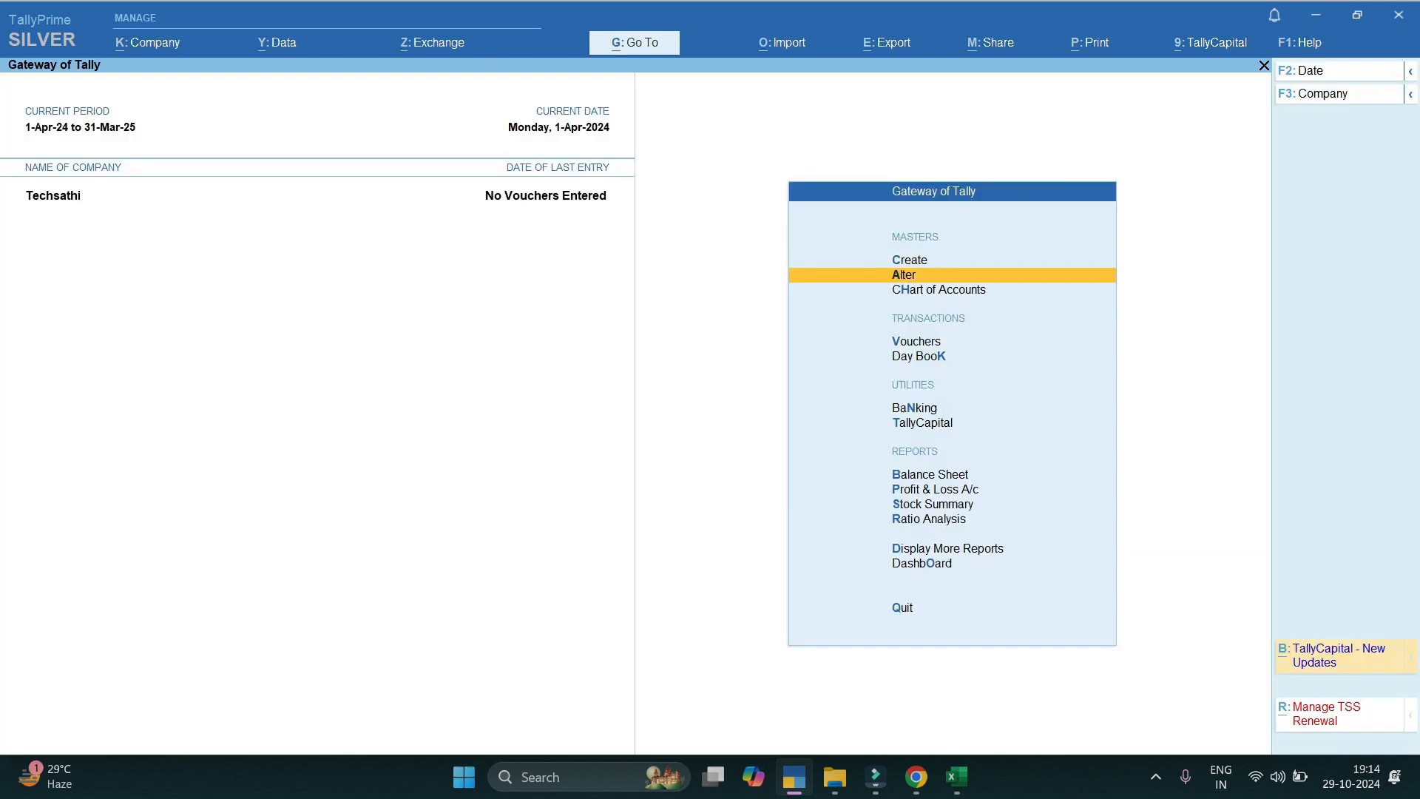
pyautogui.press('Return')
pyautogui.press('Down')
pyautogui.press('Return')
pyautogui.press('Down')
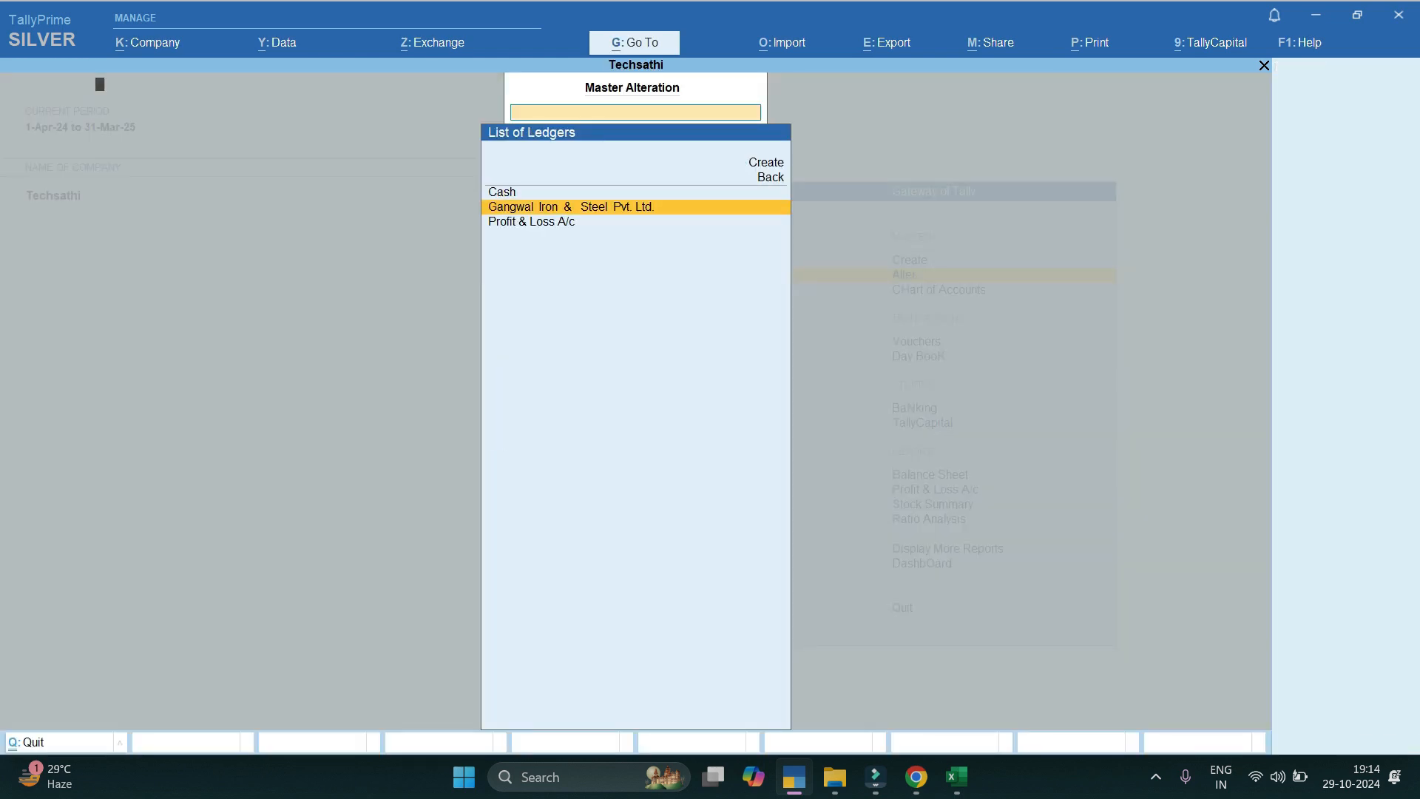
pyautogui.press('Return')
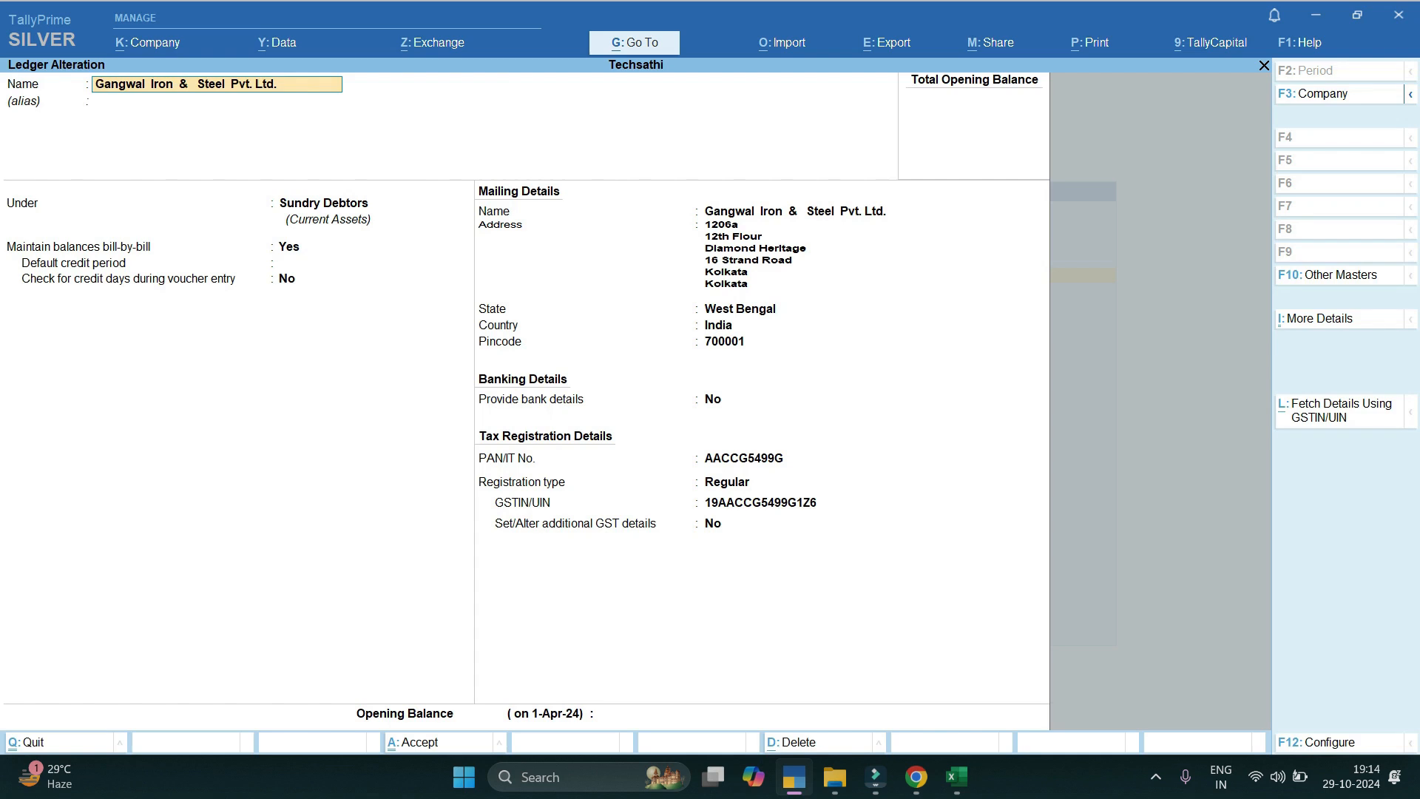
pyautogui.click(762, 502)
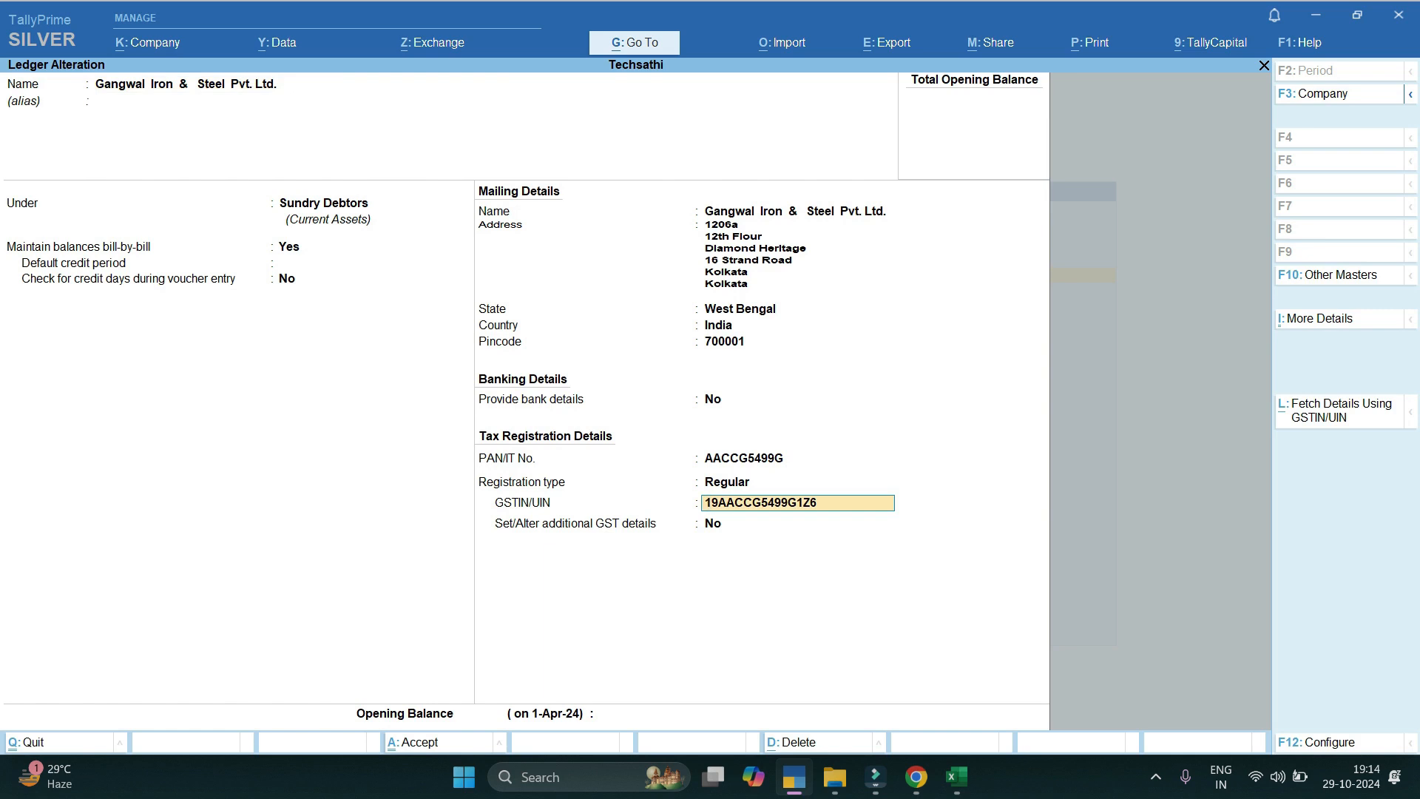
pyautogui.press('alt')
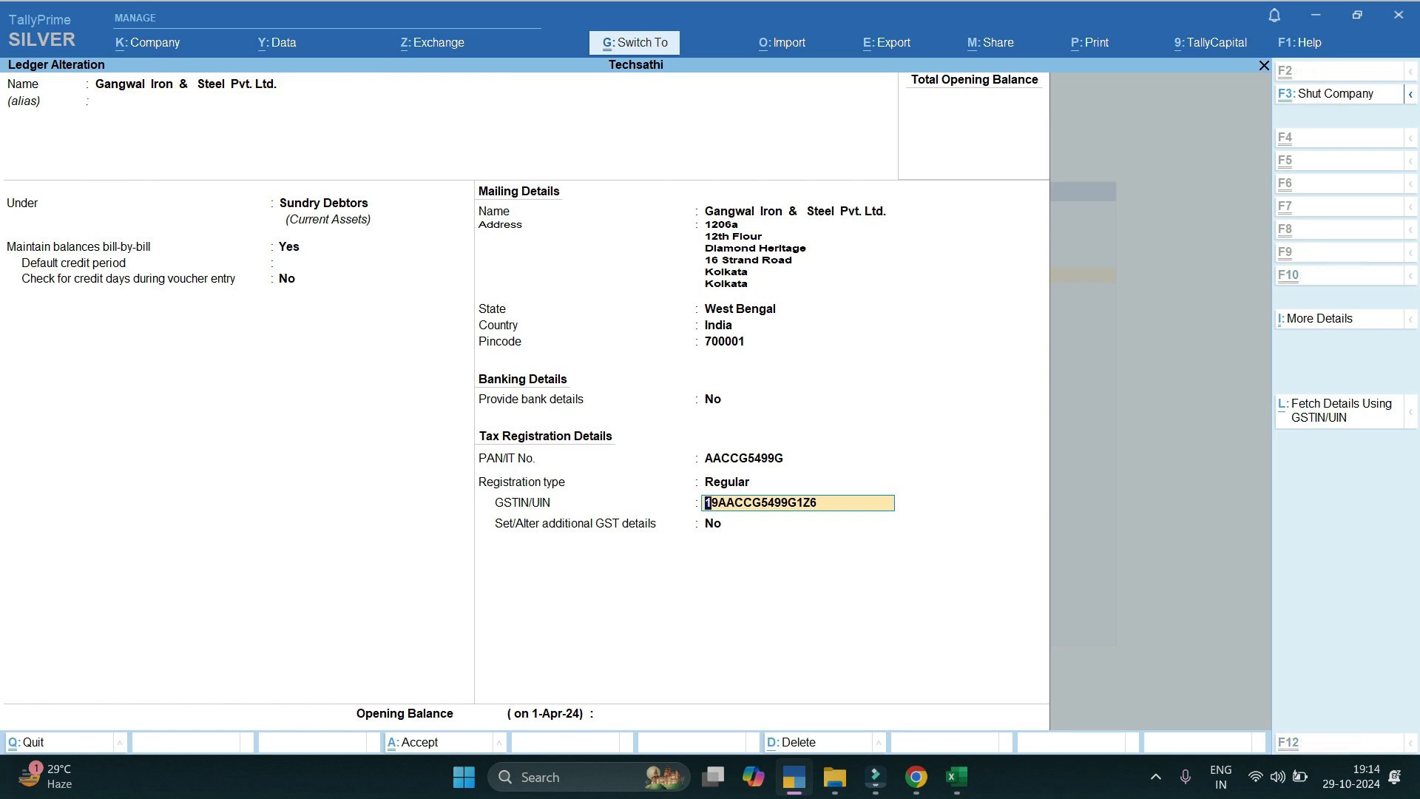
pyautogui.hotkey('alt', 'Tab')
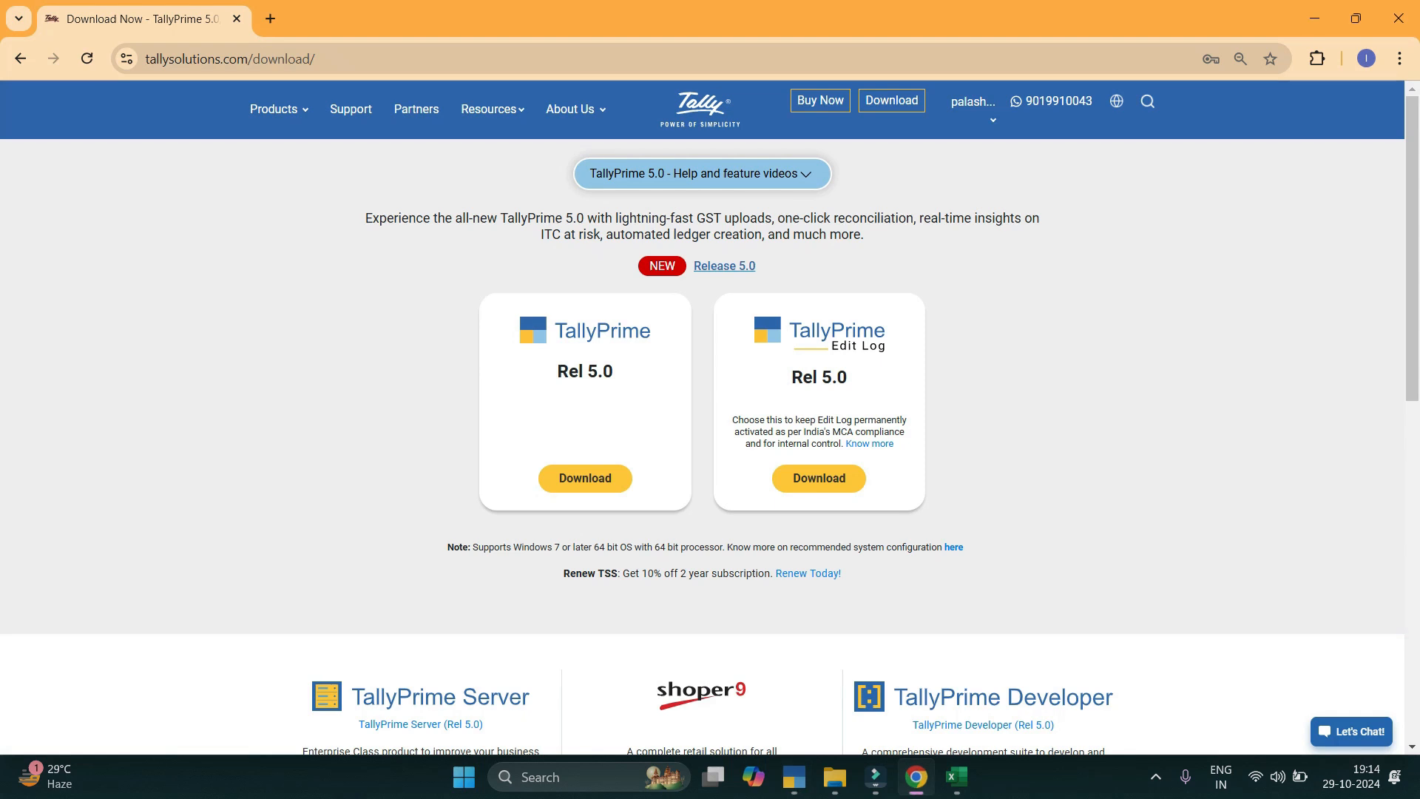
pyautogui.hotkey('ctrl', 't')
pyautogui.write('gst.gov.in')
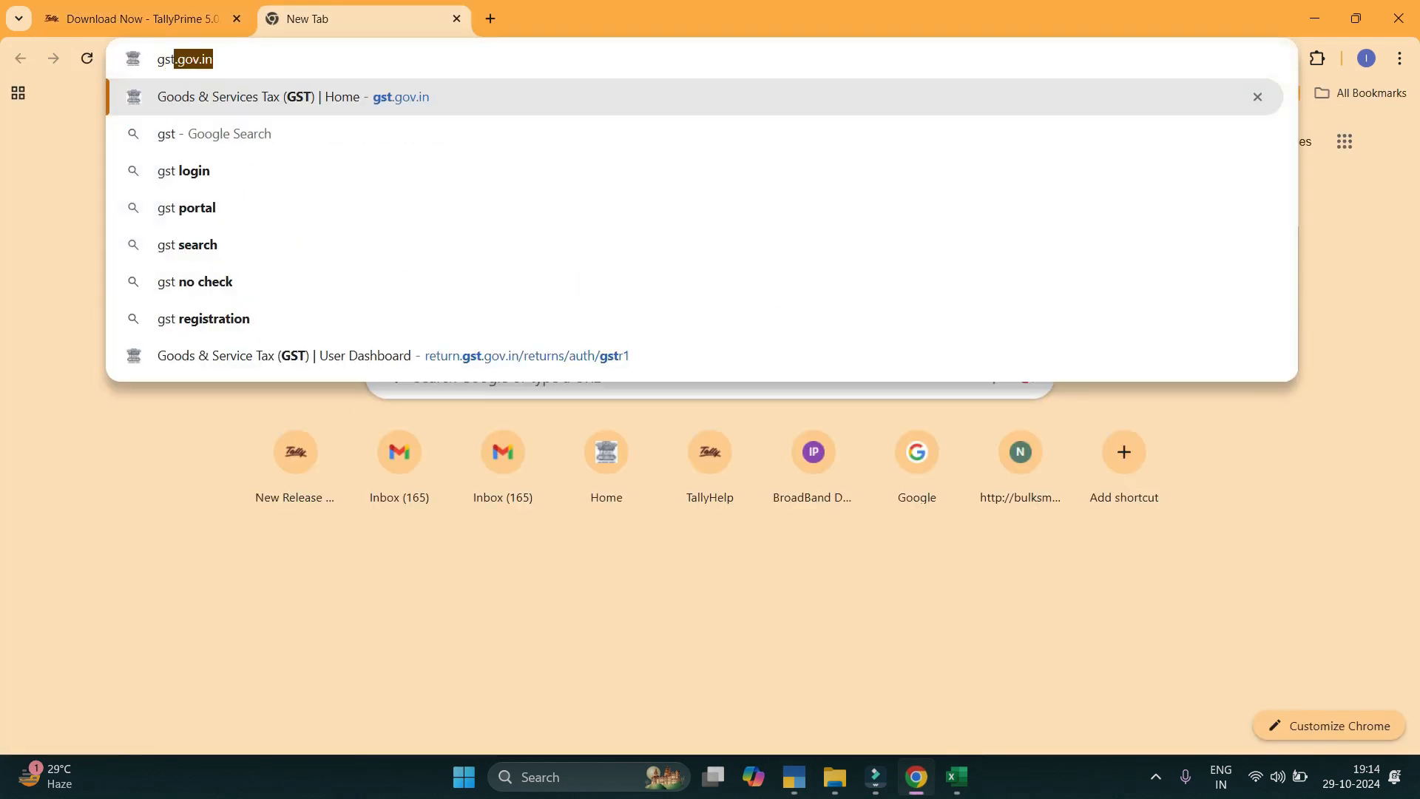
pyautogui.press('Return')
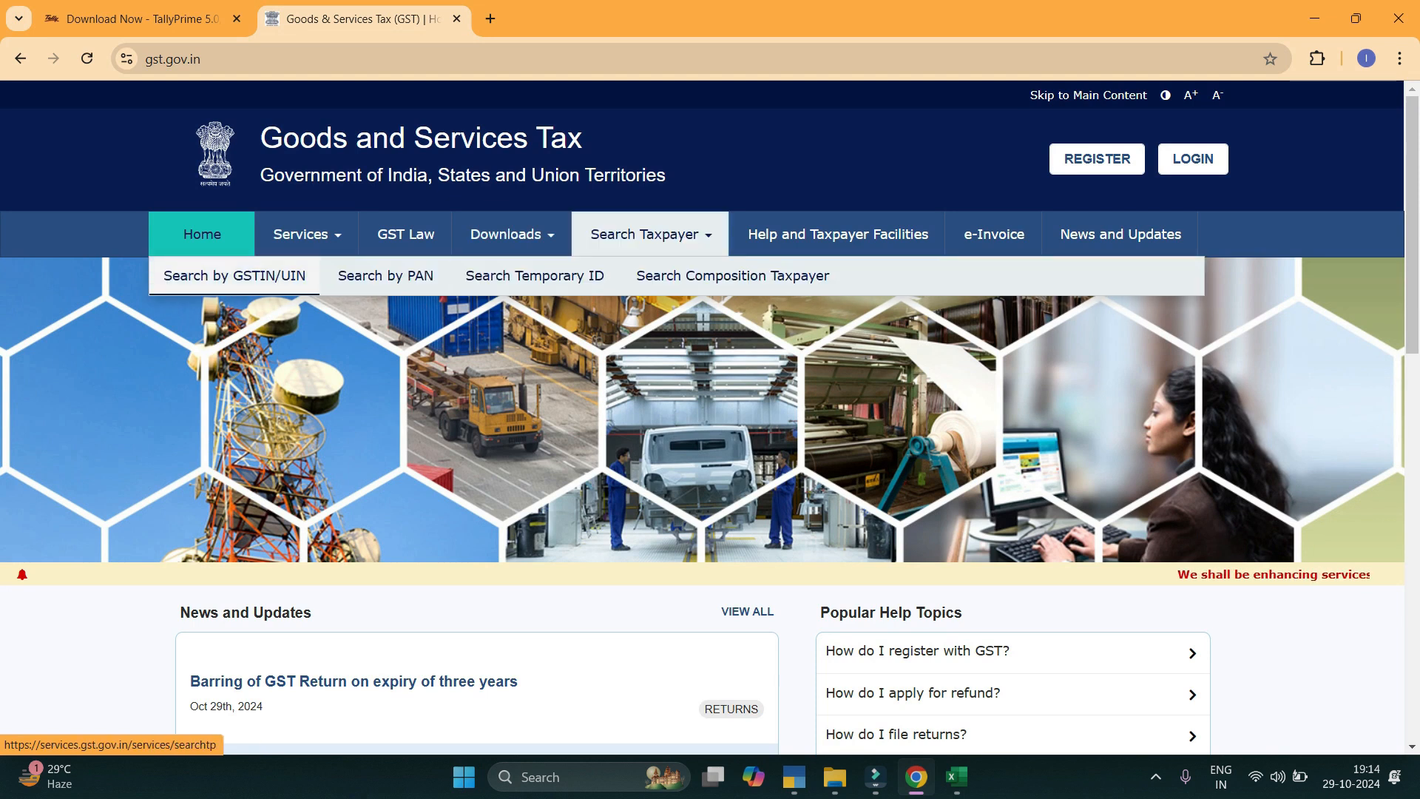
pyautogui.click(644, 234)
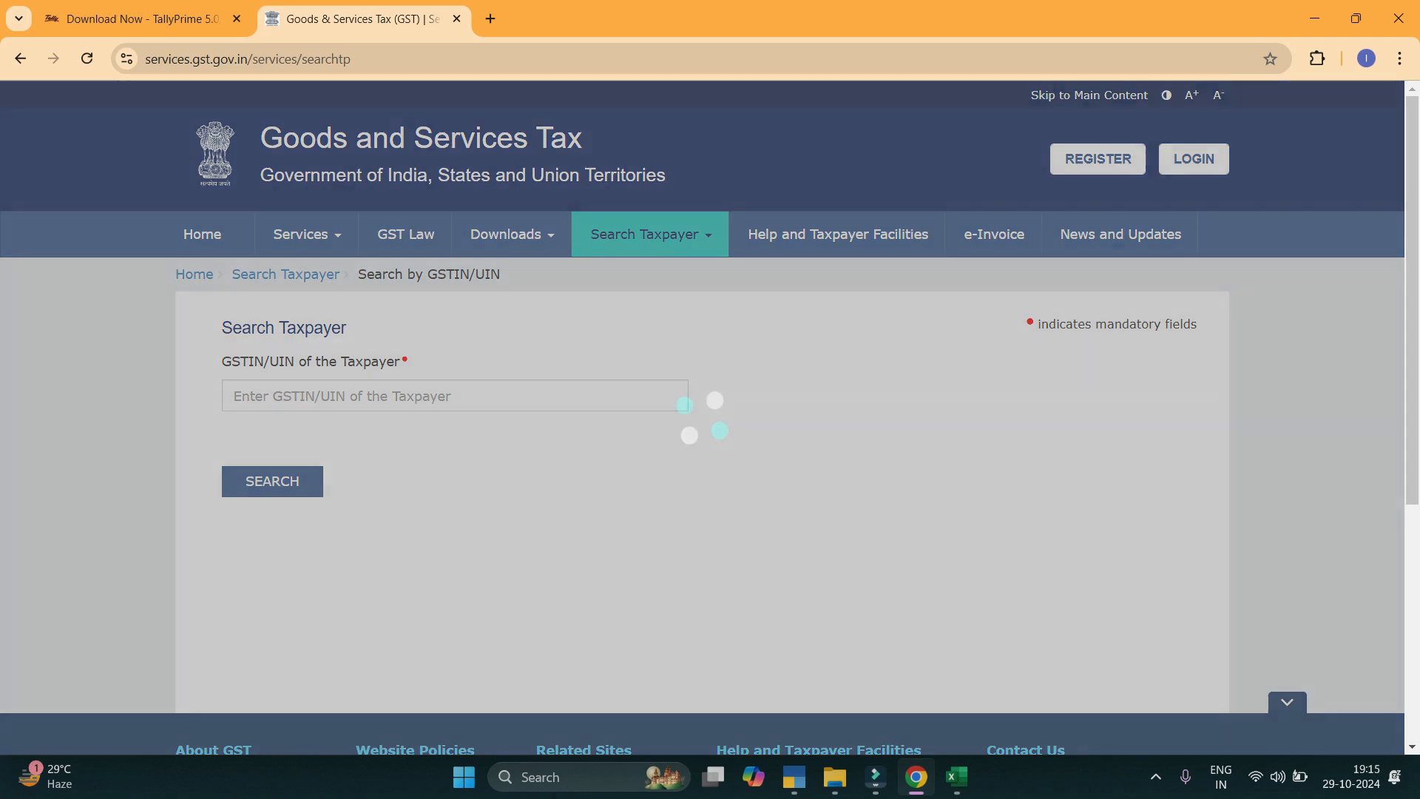
pyautogui.hotkey('ctrl', 'v')
pyautogui.press('Tab')
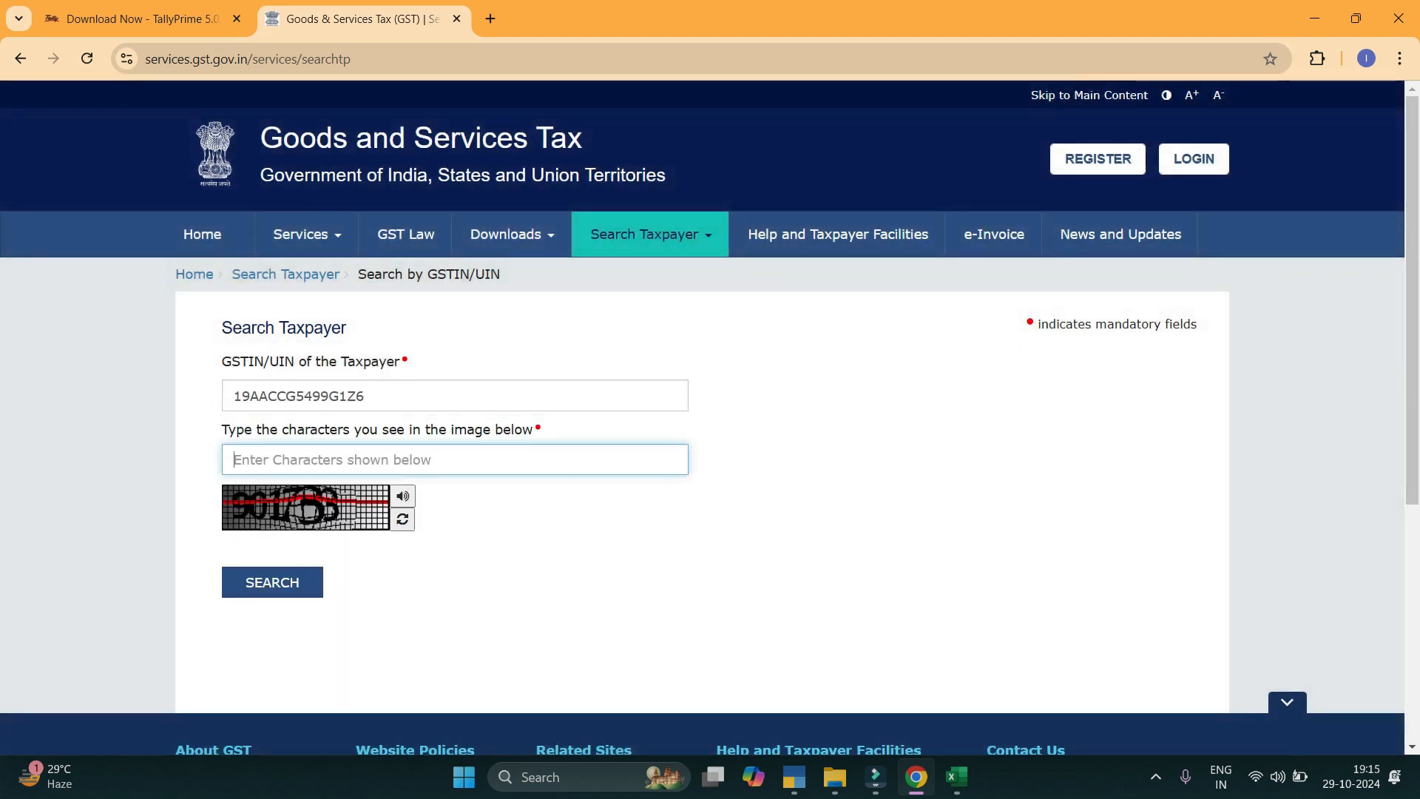
pyautogui.write('901733')
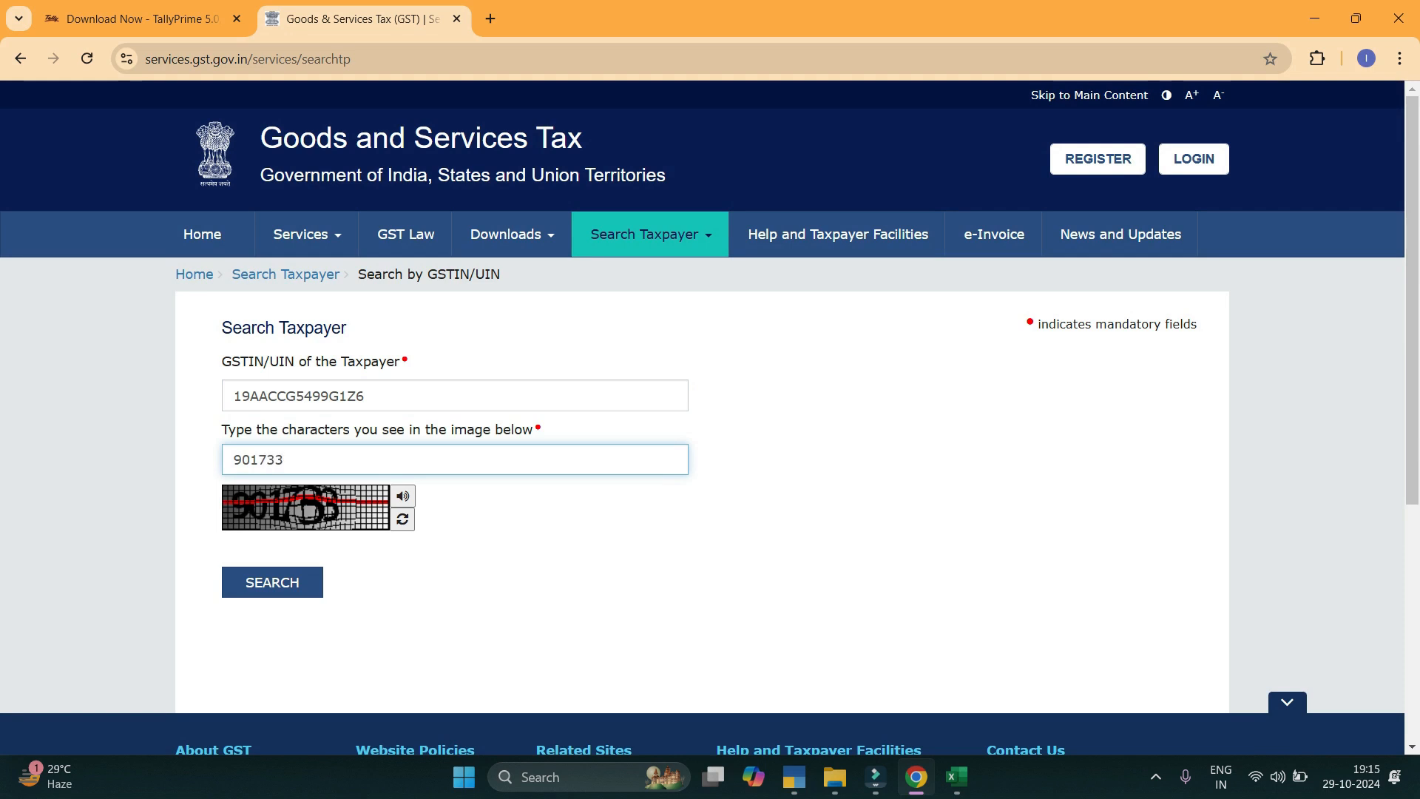
pyautogui.press('Return')
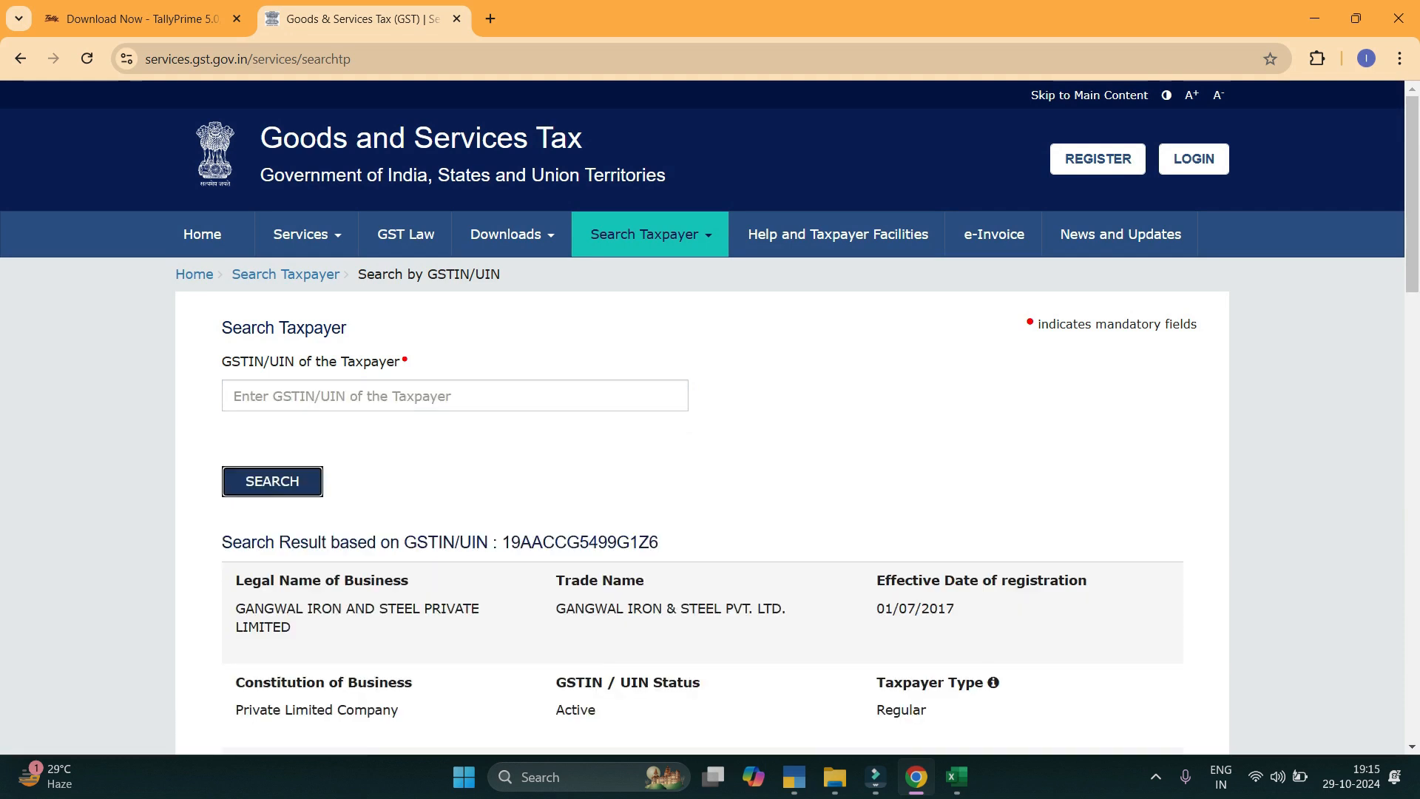
# Scroll down and display the taxpayer's return filing frequency table.
pyautogui.scroll(-2, 710, 414)
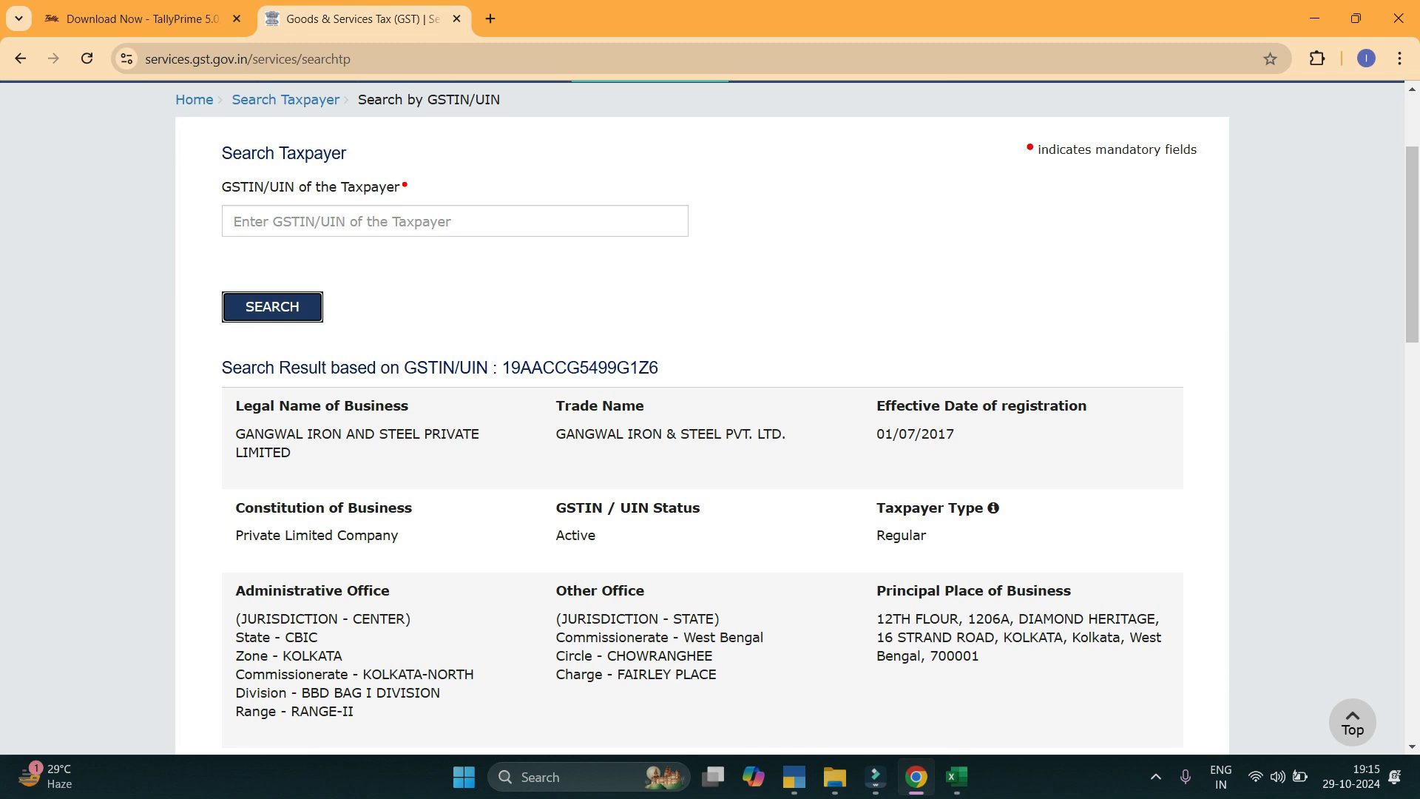
pyautogui.moveTo(1412, 245); pyautogui.dragTo(1412, 536)
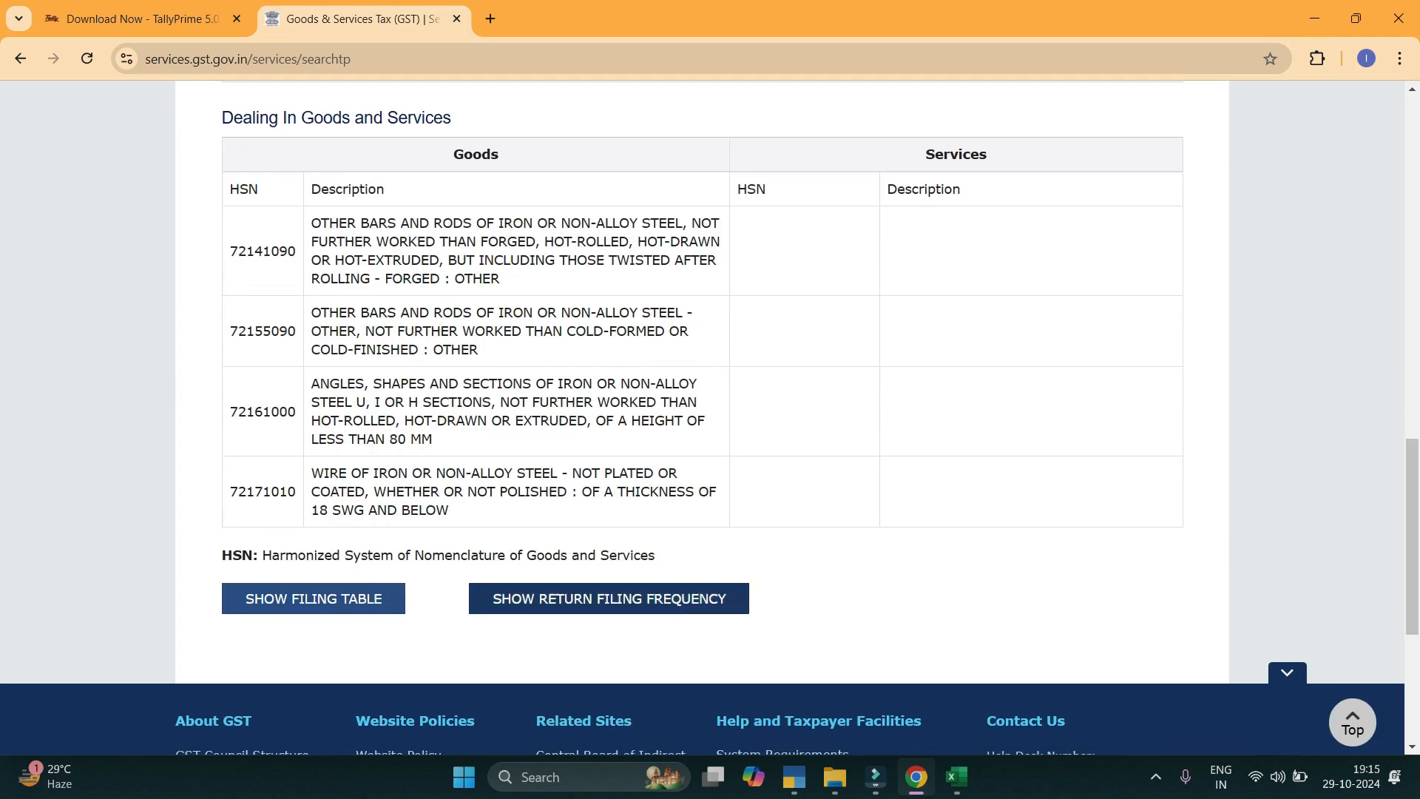
pyautogui.click(608, 599)
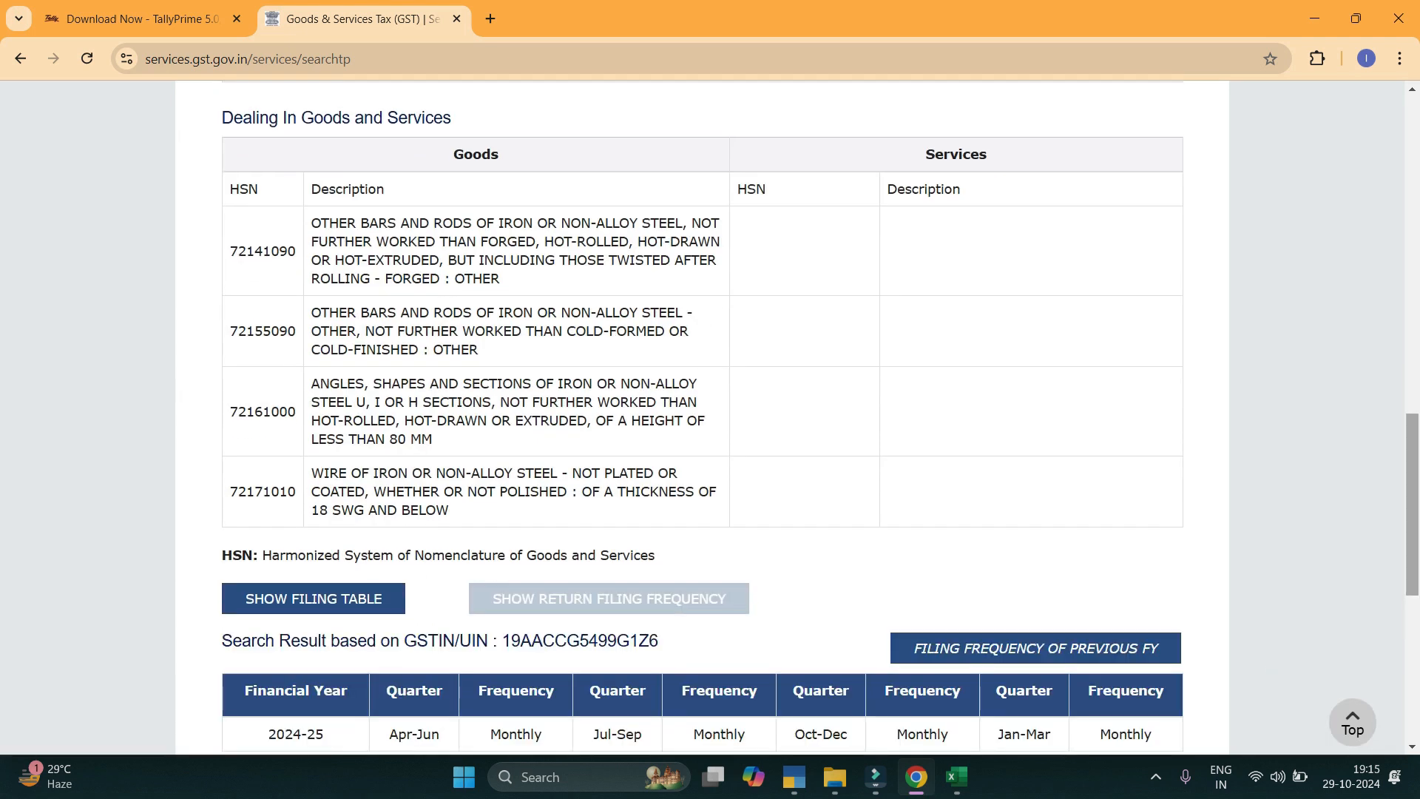
pyautogui.click(794, 776)
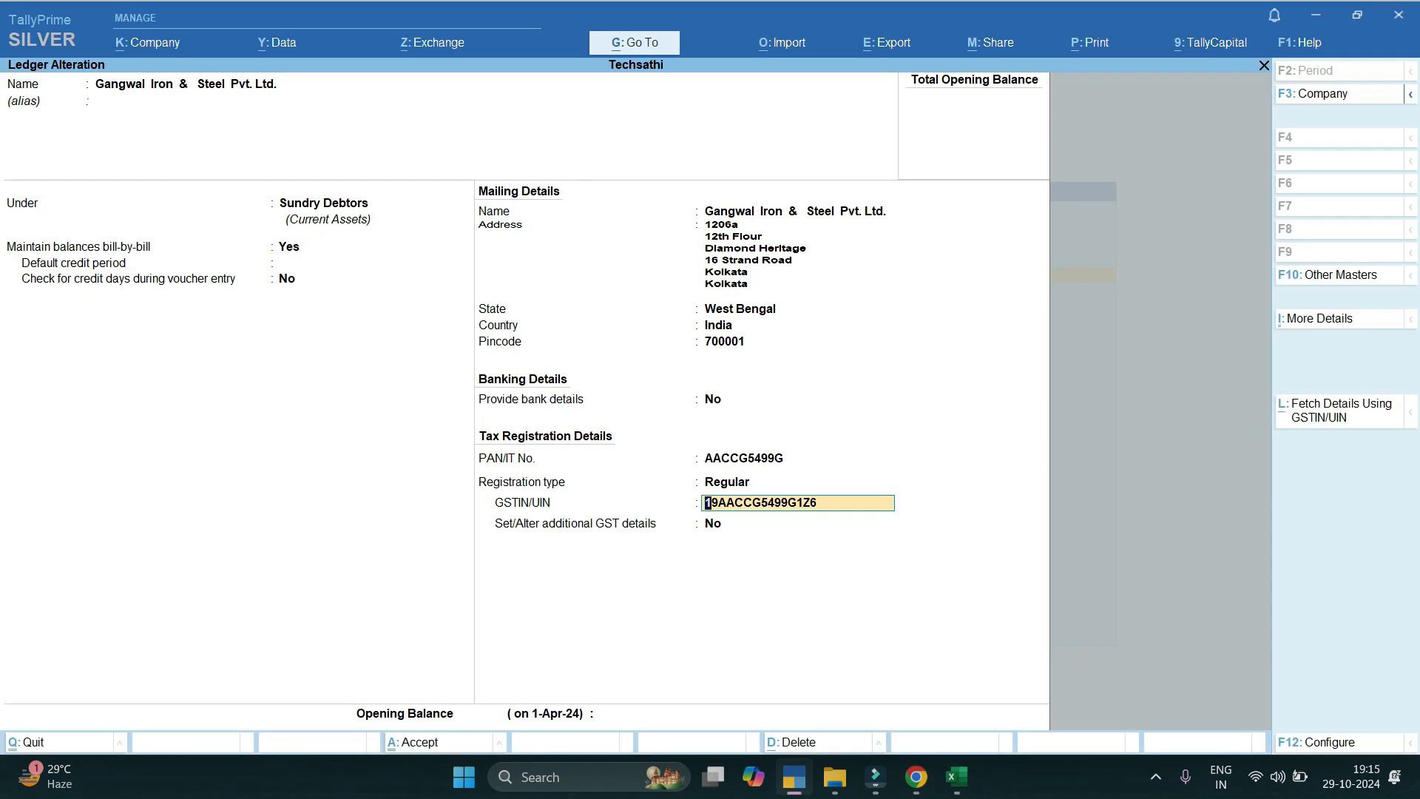
# Fetch the party's portal details and view its filing history, including the Sep-24 GSTR-1 row.
pyautogui.hotkey('alt', 'l')
pyautogui.press('Return')
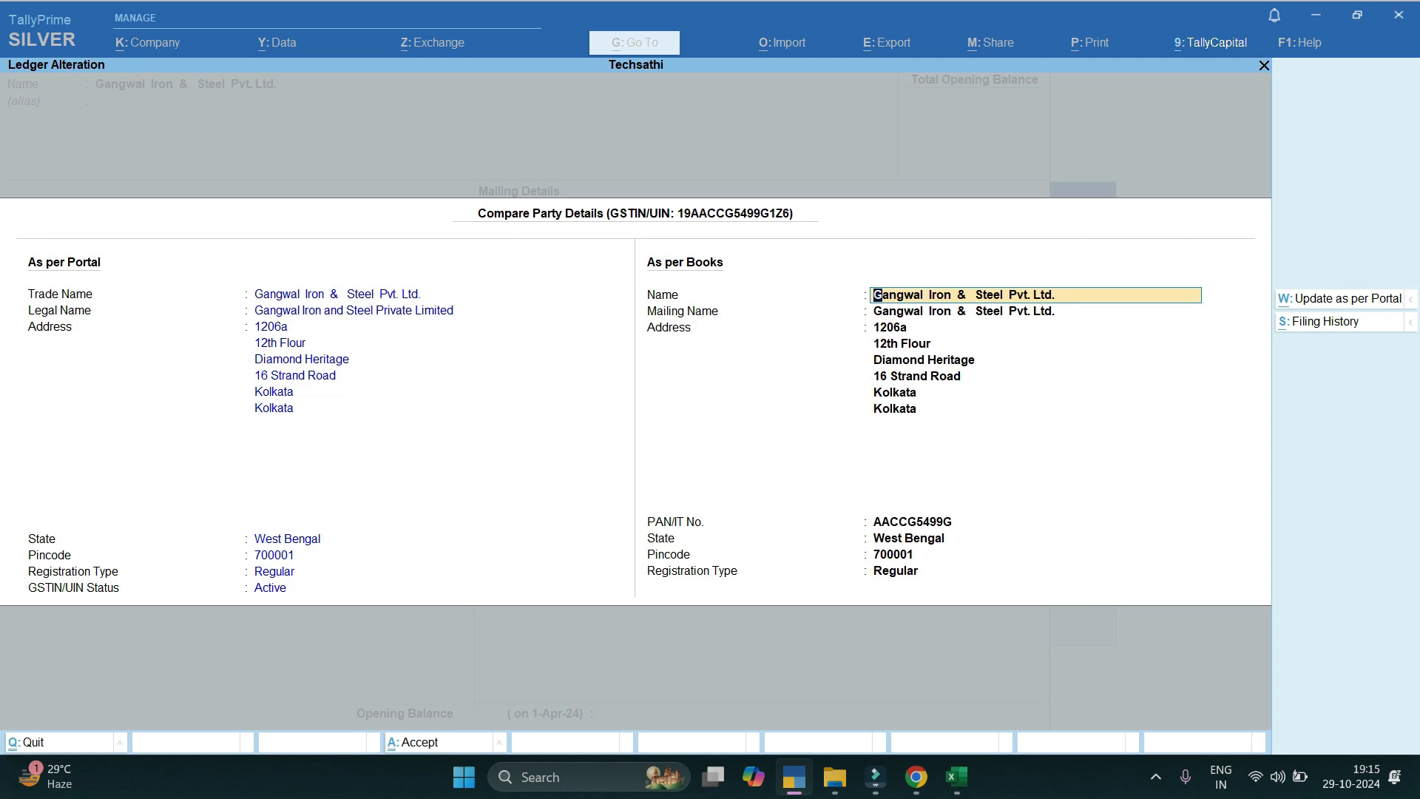
pyautogui.hotkey('ctrl', 's')
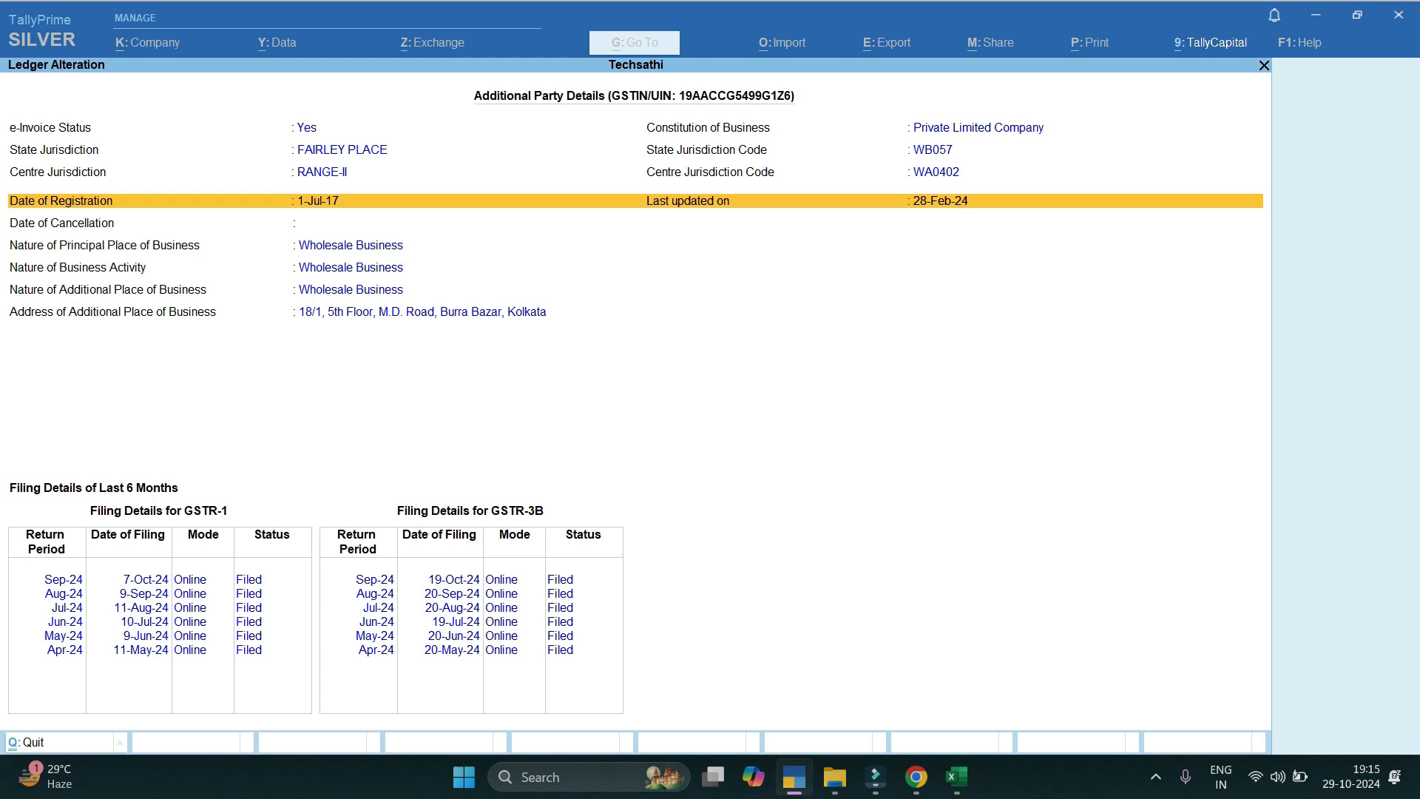
pyautogui.click(64, 579)
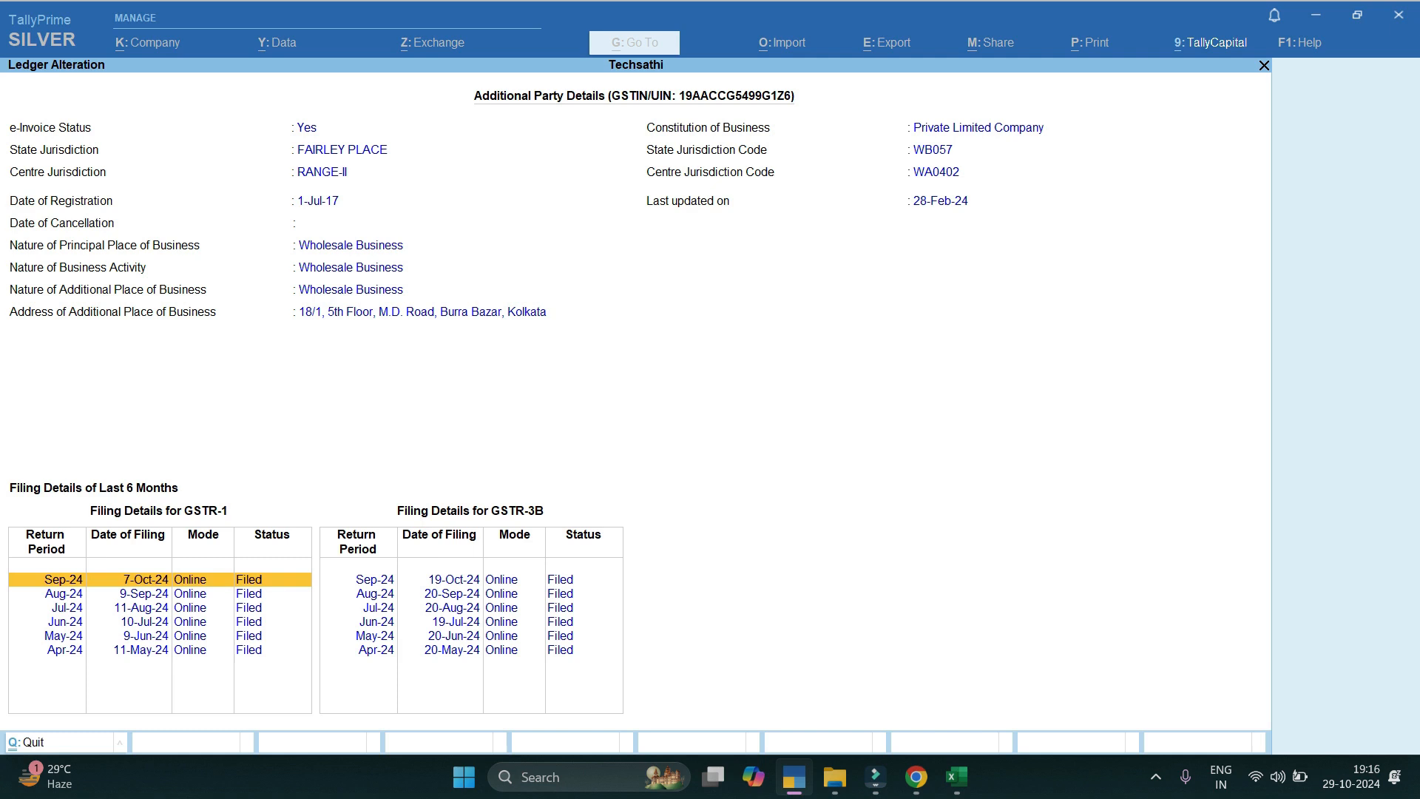
# Discard the fetched details, delete the Gangwal Iron & Steel ledger and return to Gateway.
pyautogui.press('Escape')
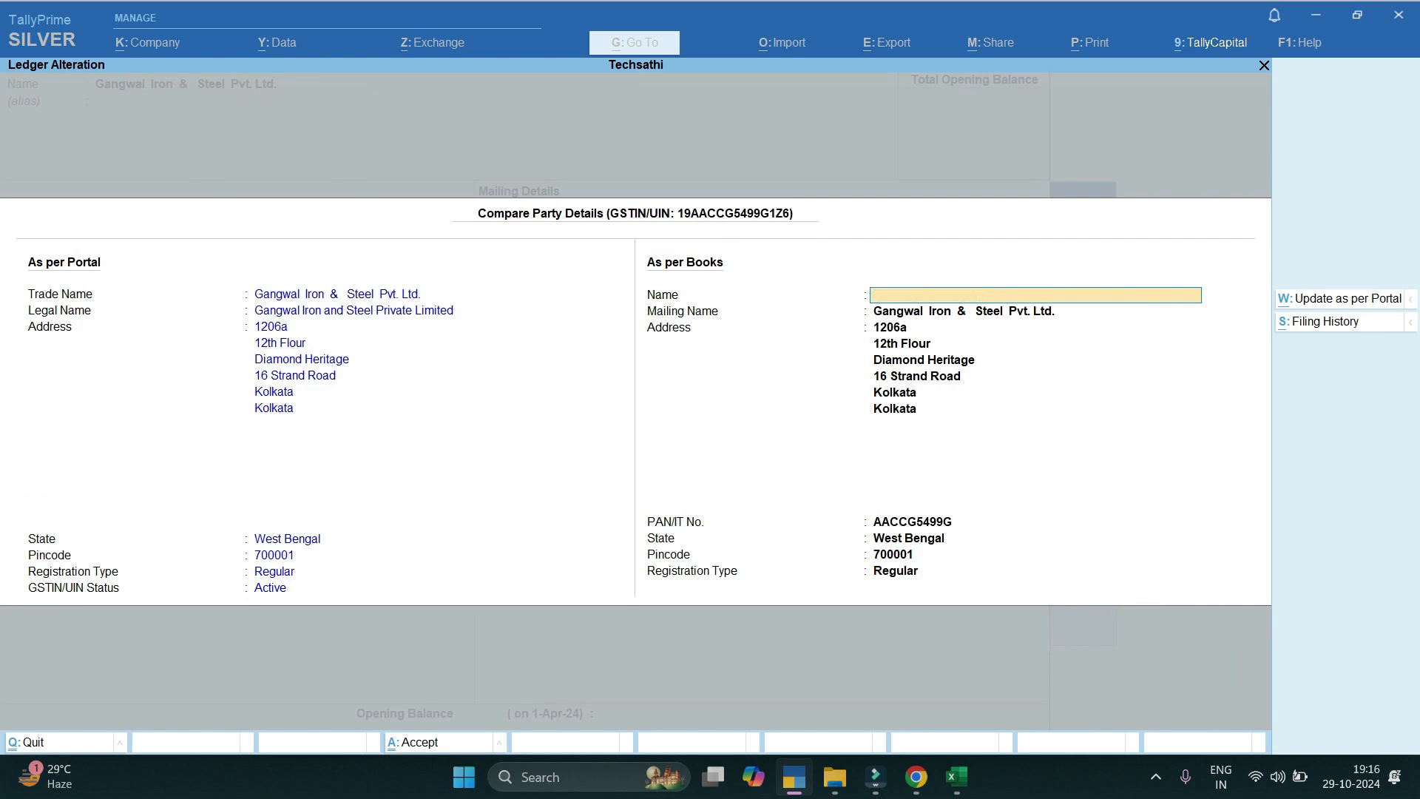
pyautogui.press('Escape')
pyautogui.press('y')
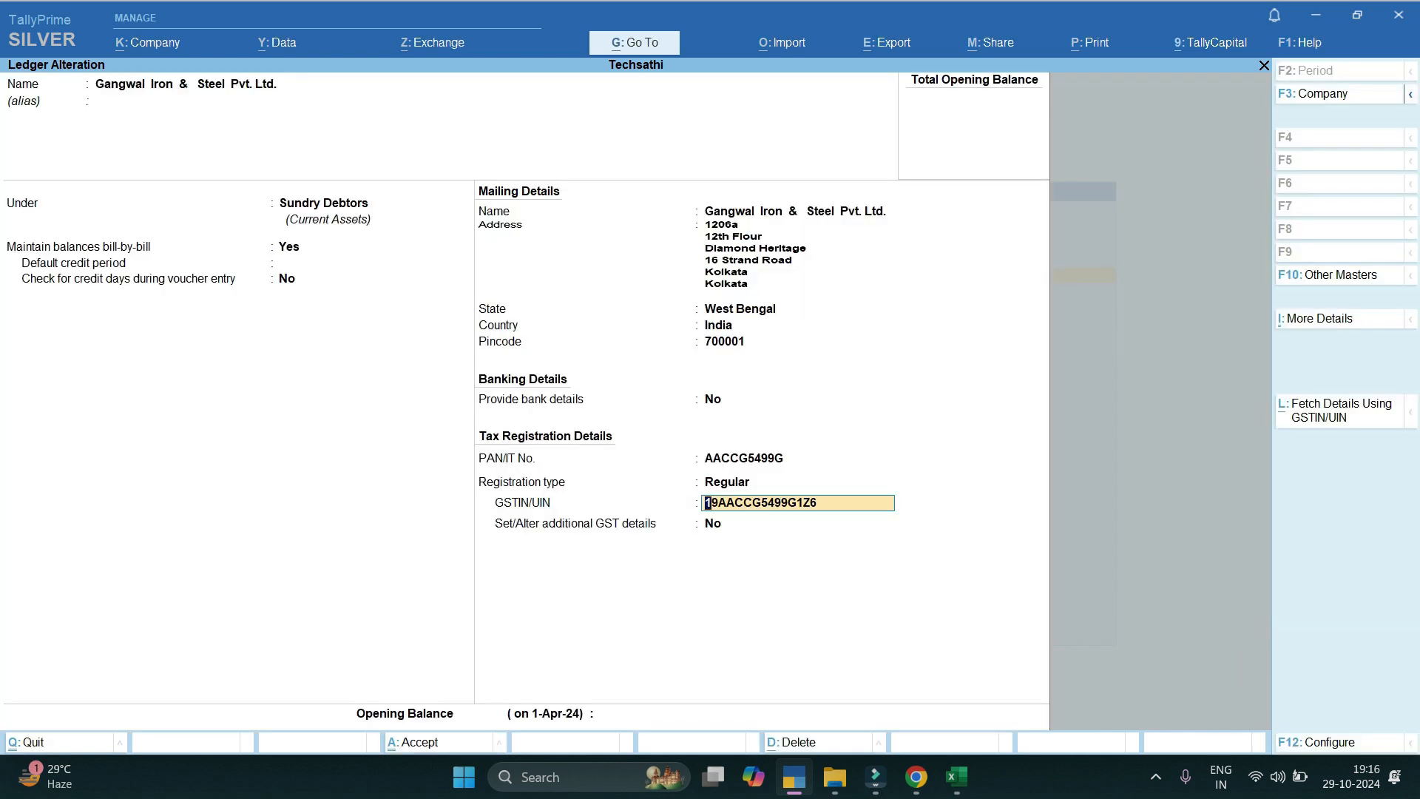
pyautogui.hotkey('alt', 'd')
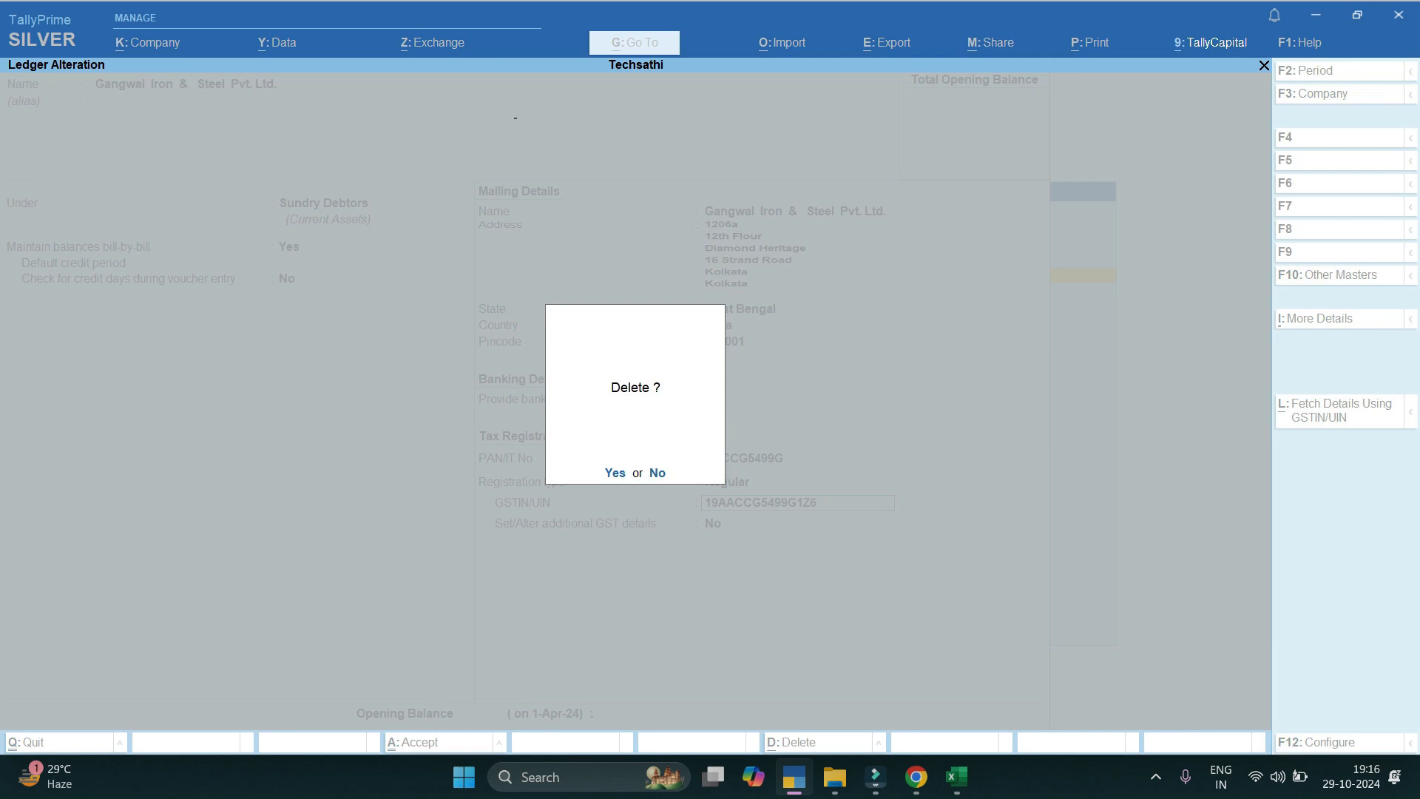
pyautogui.press('y')
pyautogui.press('Escape')
pyautogui.press('Escape')
pyautogui.press('Escape')
pyautogui.hotkey('alt', 'Tab')
pyautogui.click(297, 335)
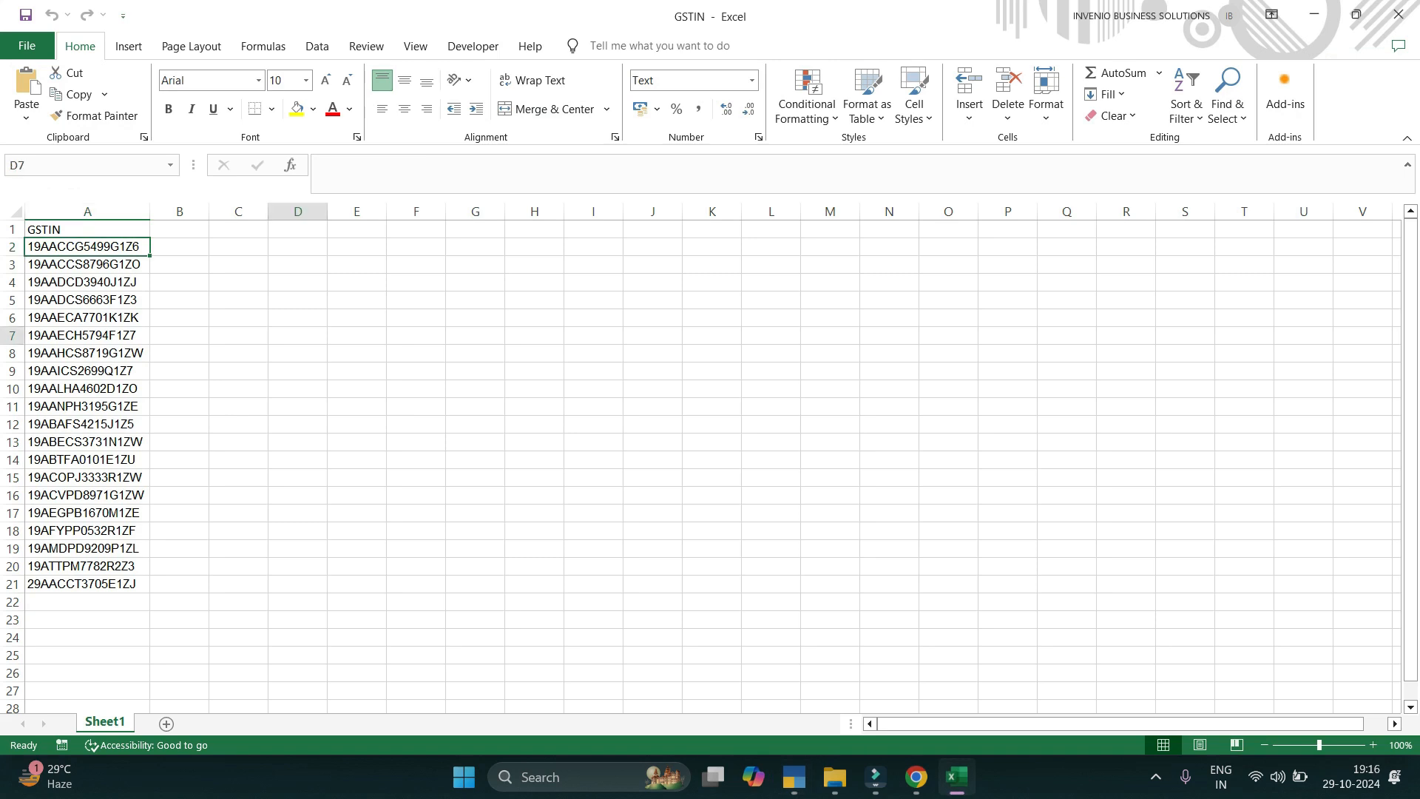
# Select and copy the GSTINs in A2:A21, then close the workbook.
pyautogui.moveTo(86, 246); pyautogui.dragTo(87, 583)
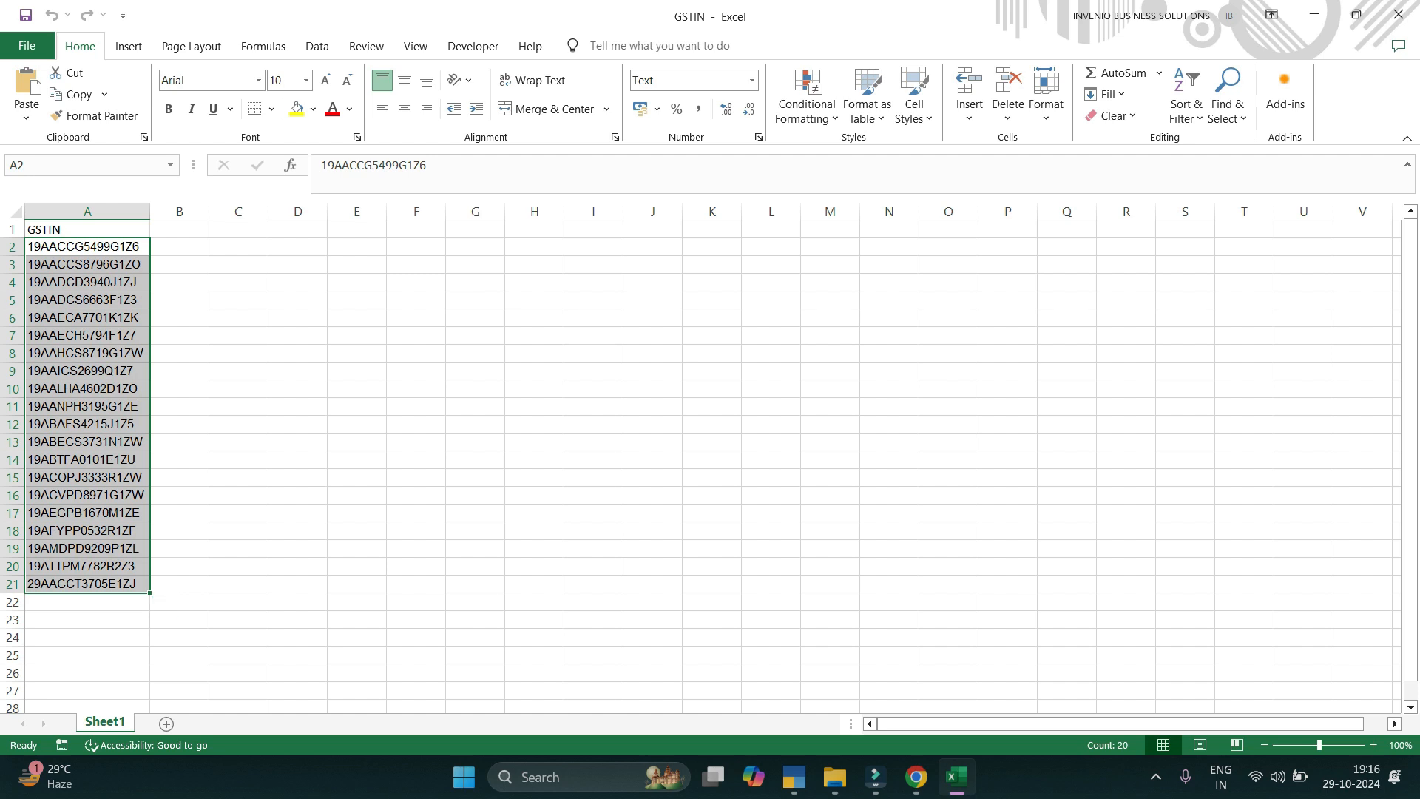
pyautogui.click(179, 228)
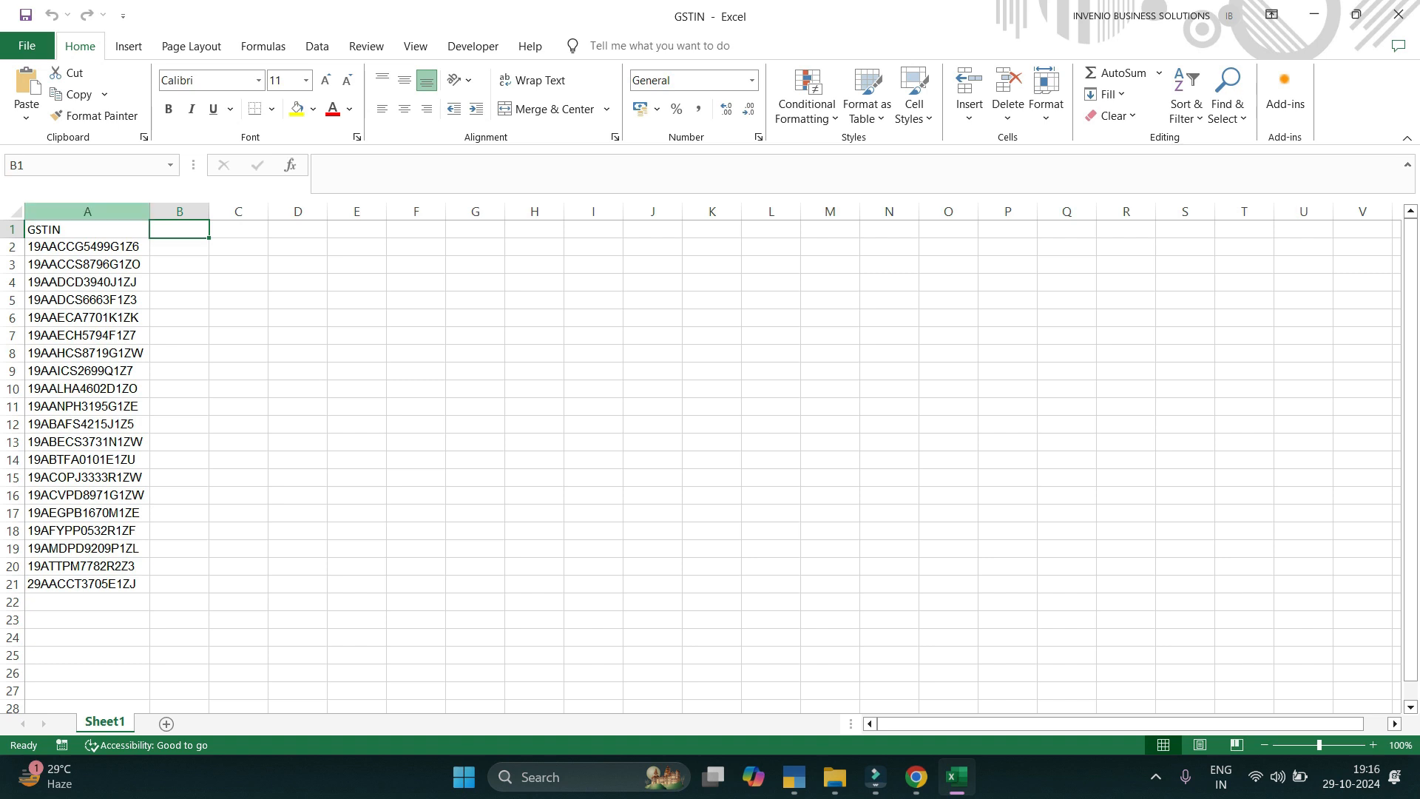
pyautogui.click(87, 211)
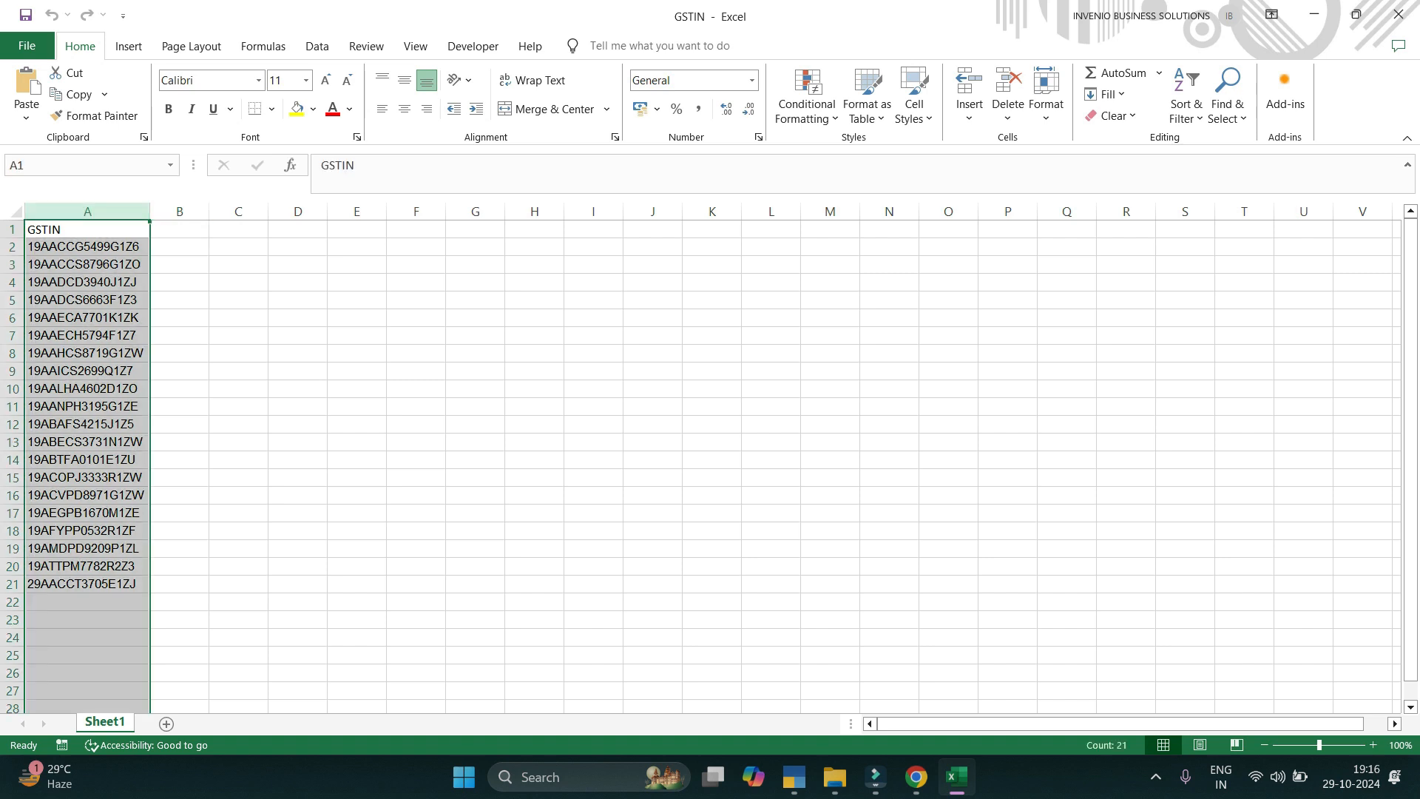
pyautogui.click(357, 299)
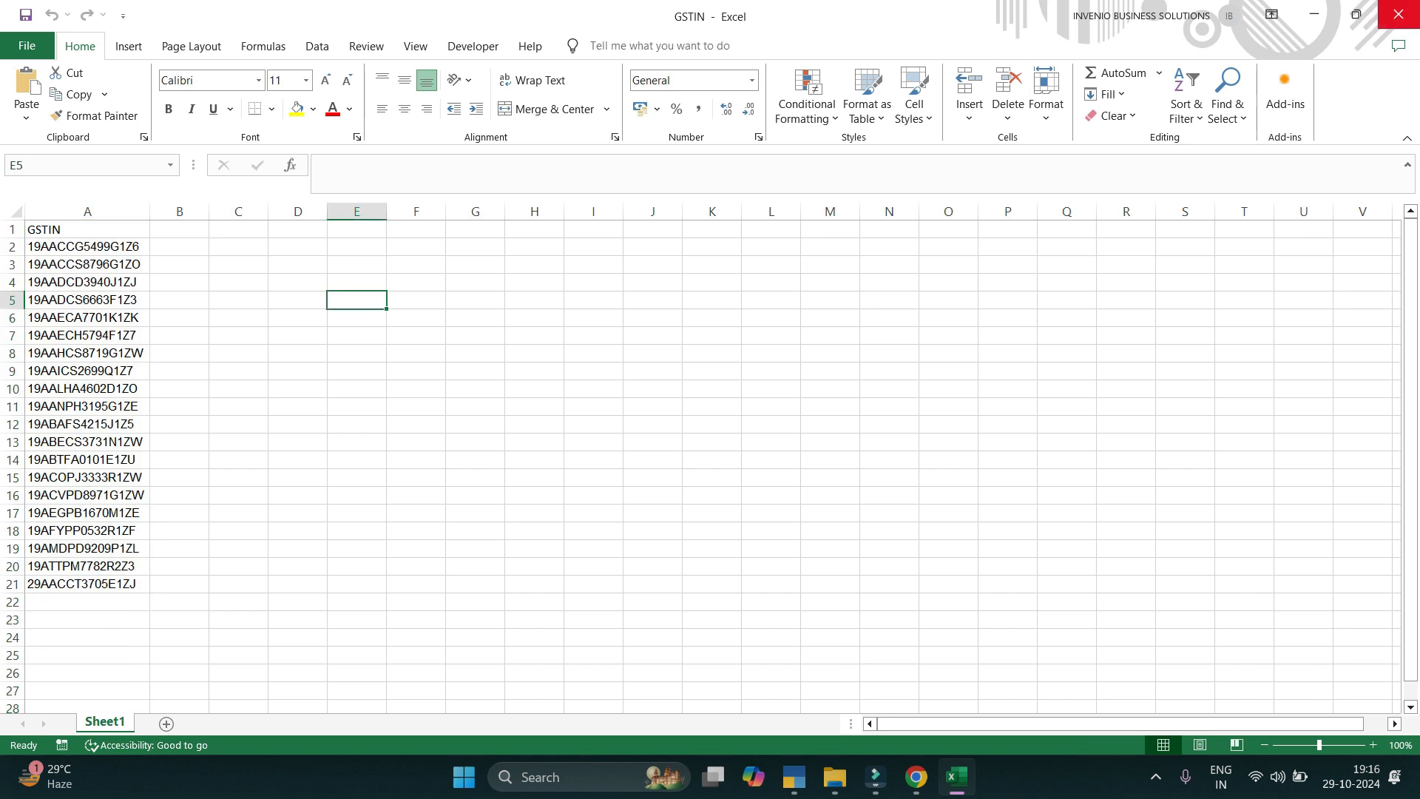
pyautogui.click(1398, 14)
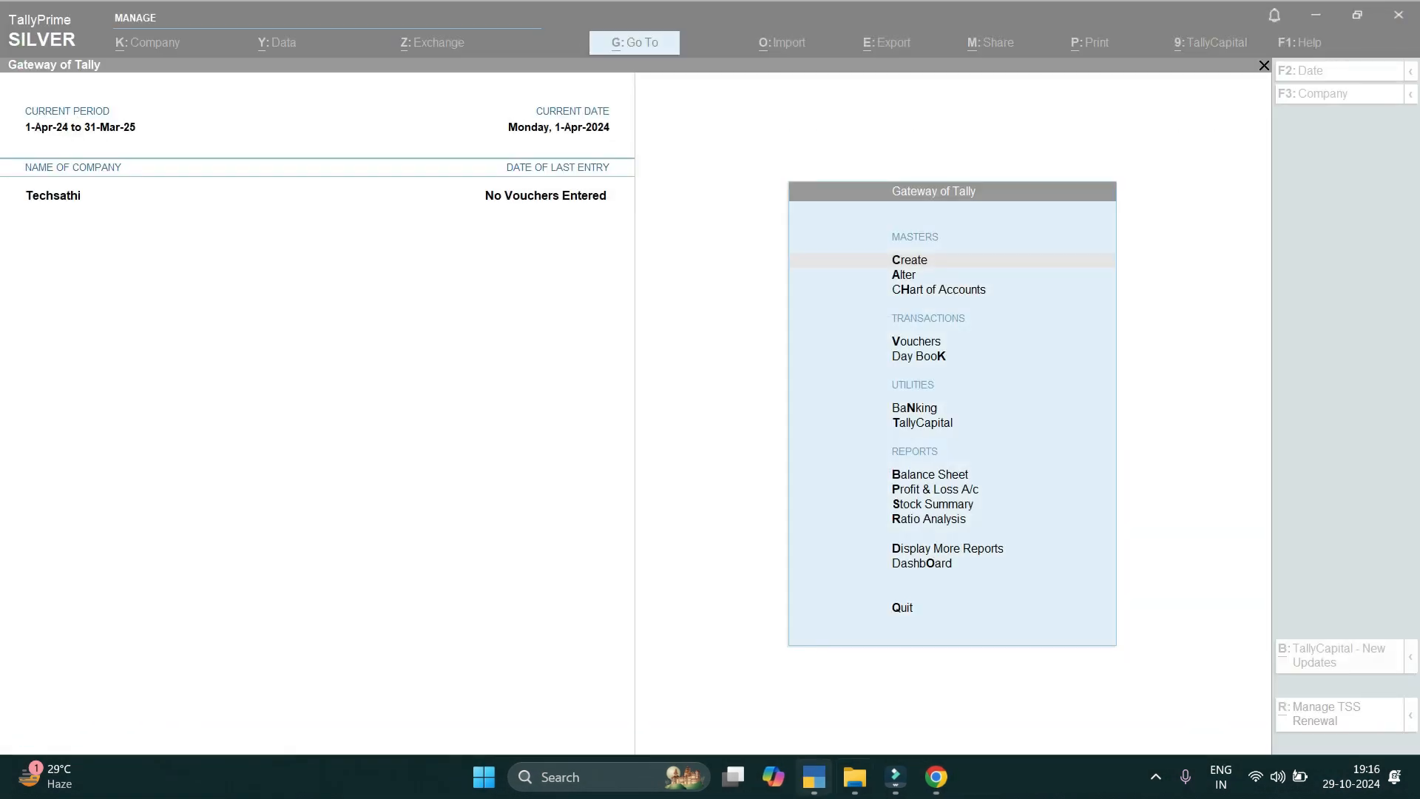
# Reopen GSTIN.xlsx from the YT folder, select column A's GSTINs again, and close Excel.
pyautogui.click(854, 777)
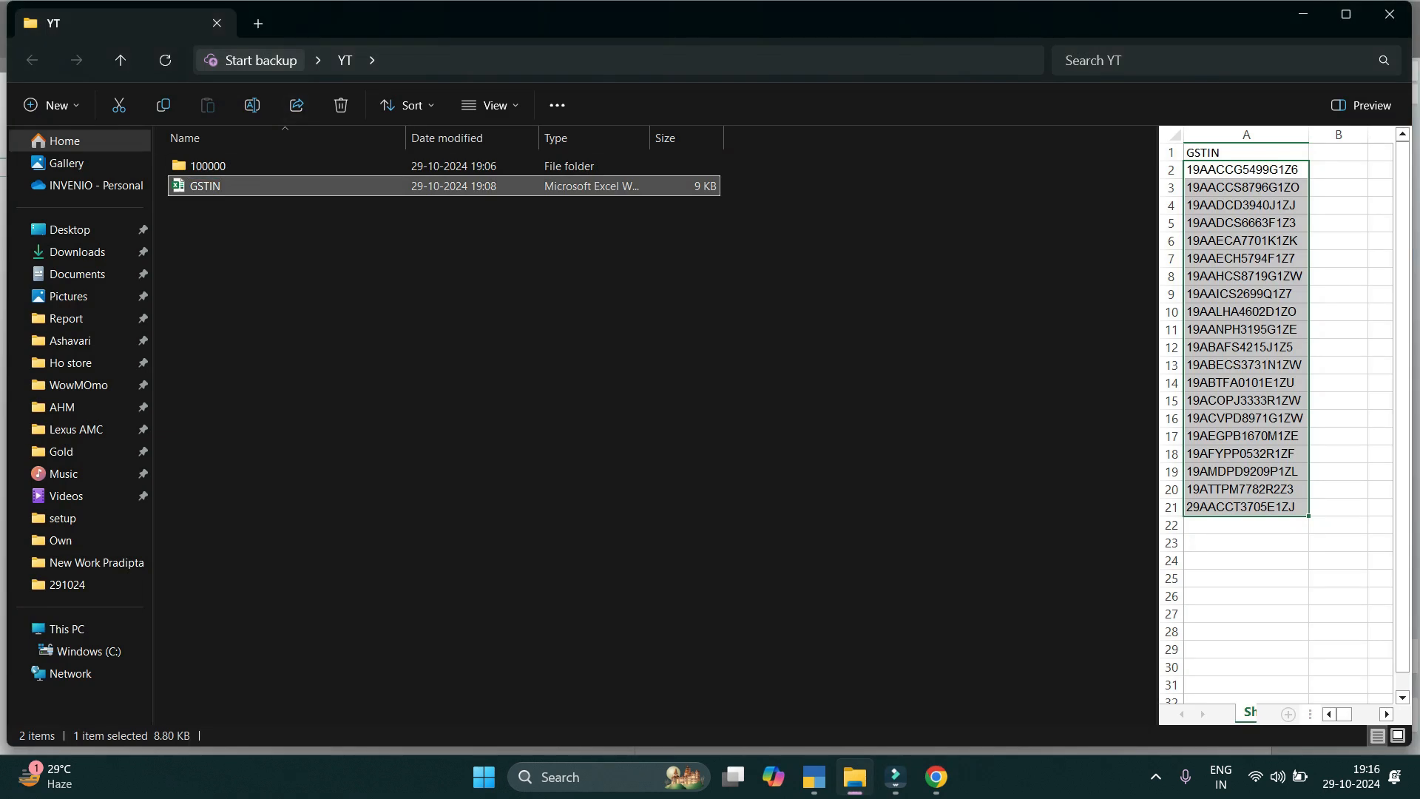
pyautogui.press('Return')
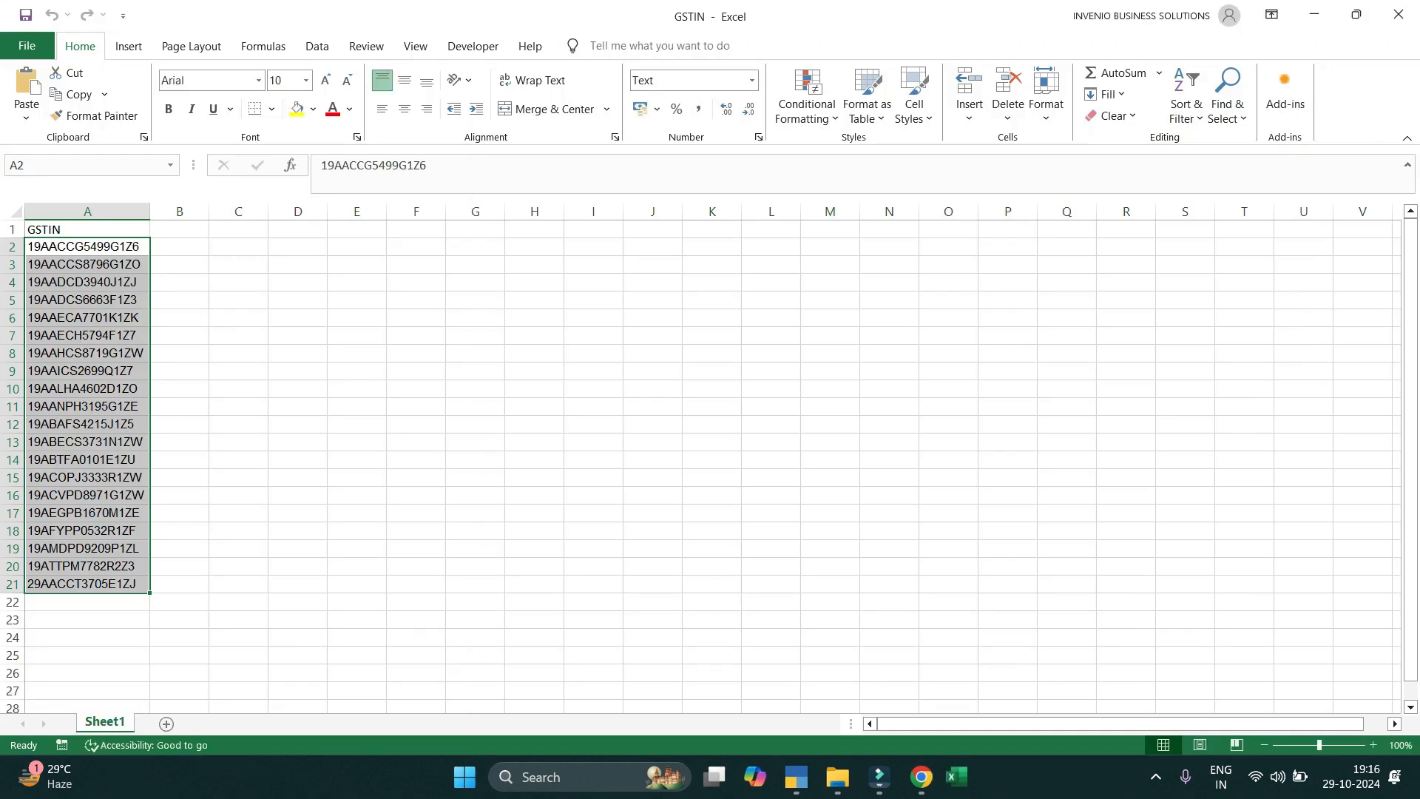
pyautogui.click(179, 264)
pyautogui.click(87, 229)
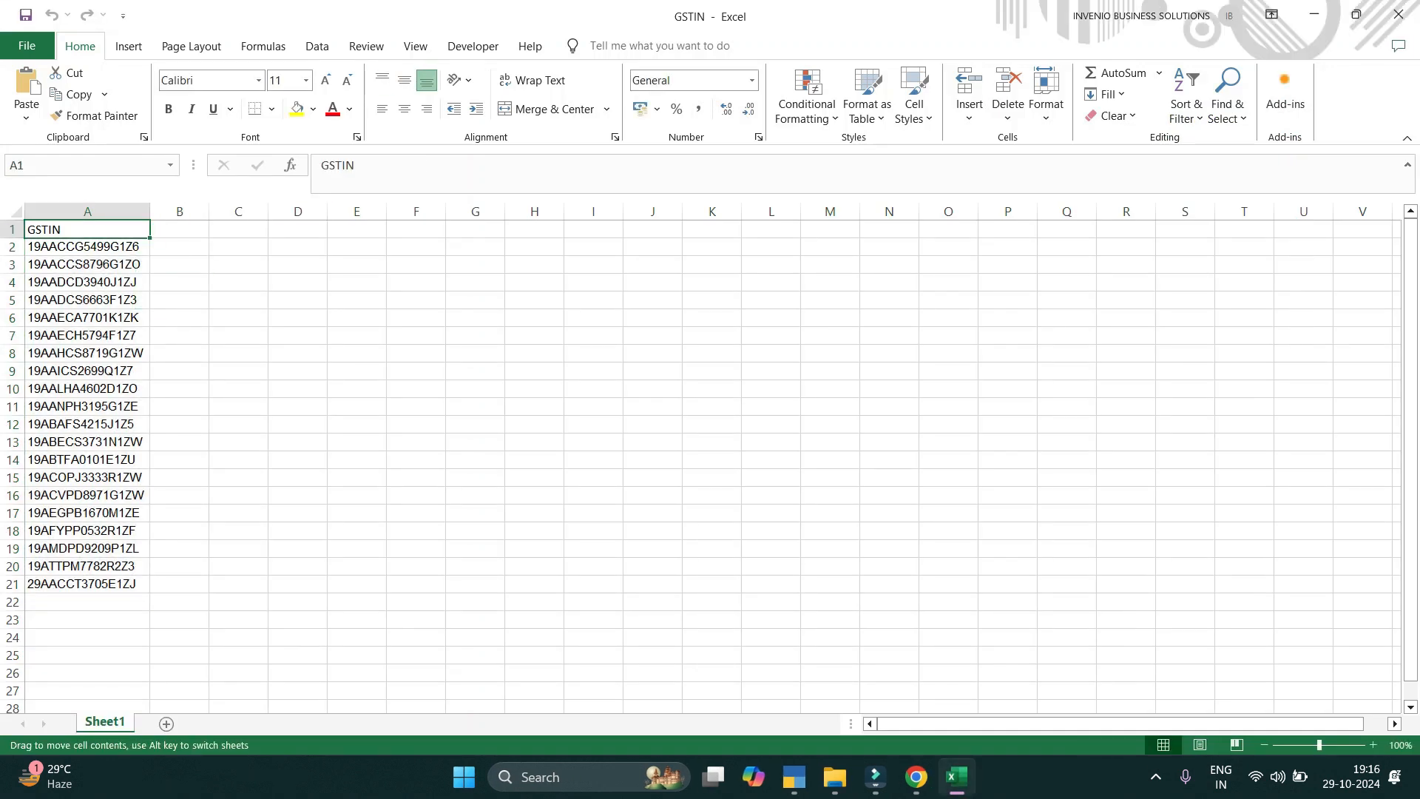
pyautogui.moveTo(88, 246); pyautogui.dragTo(87, 601)
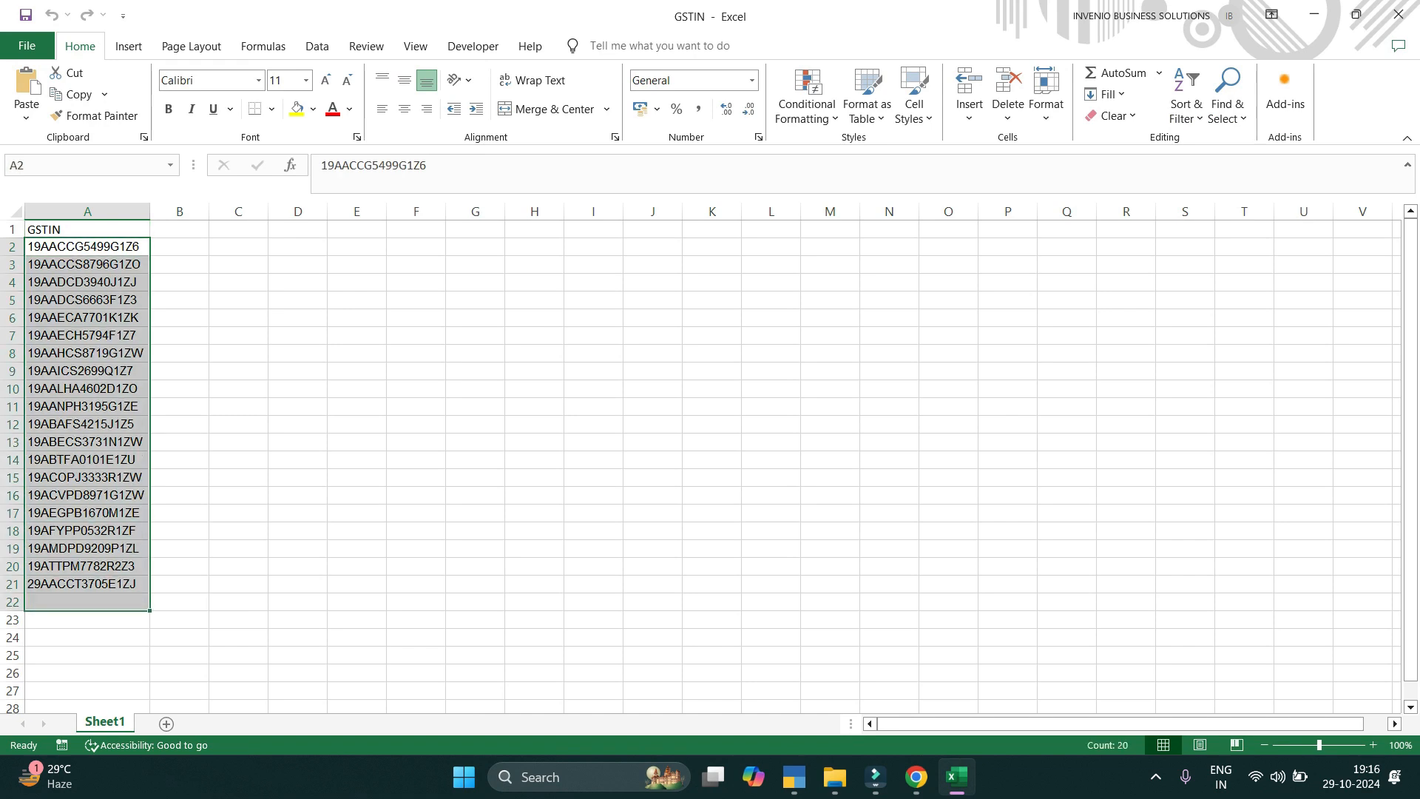
pyautogui.click(889, 406)
pyautogui.click(1398, 15)
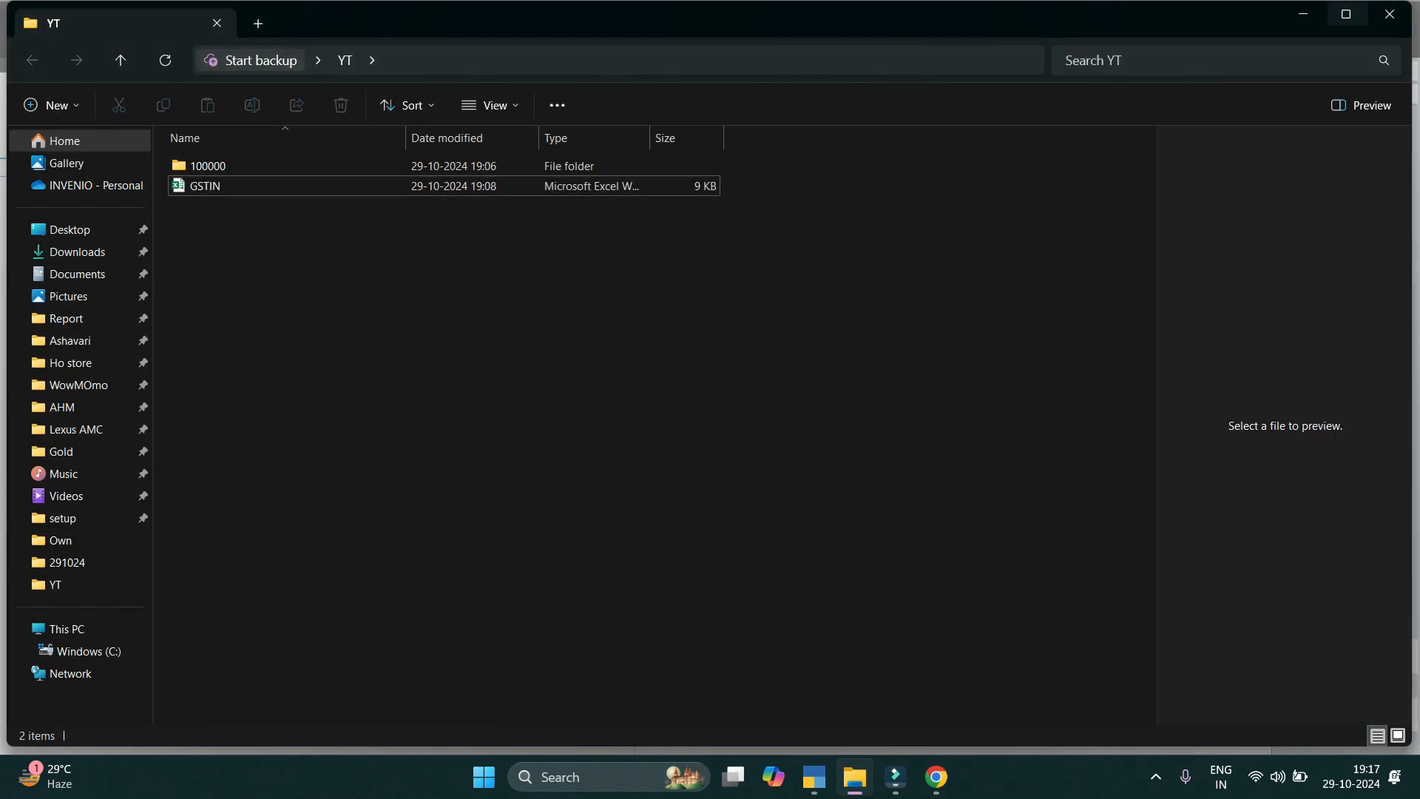
# Copy the YT folder's address from the File Explorer address bar and return to TallyPrime.
pyautogui.click(345, 60)
pyautogui.rightClick(346, 59)
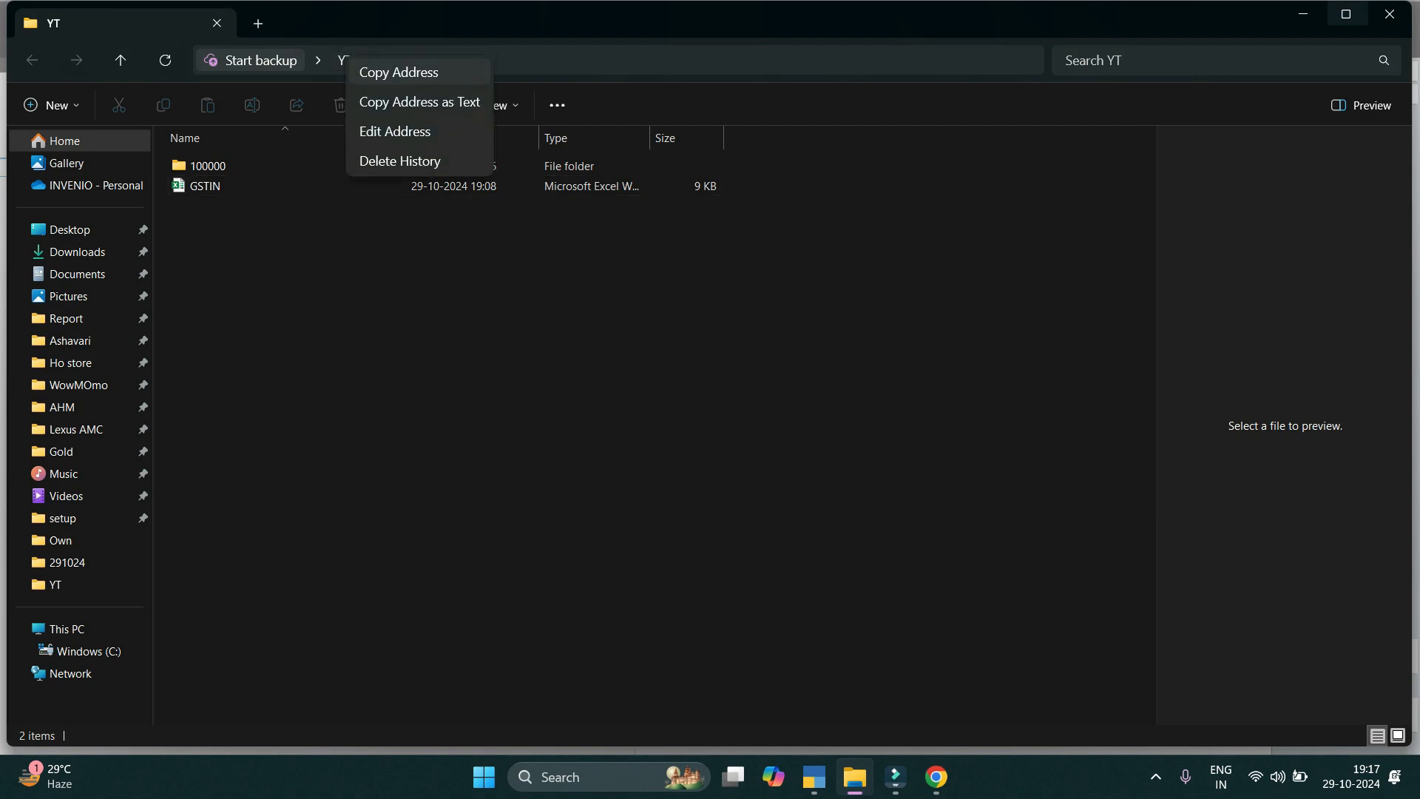
pyautogui.click(399, 72)
pyautogui.click(814, 776)
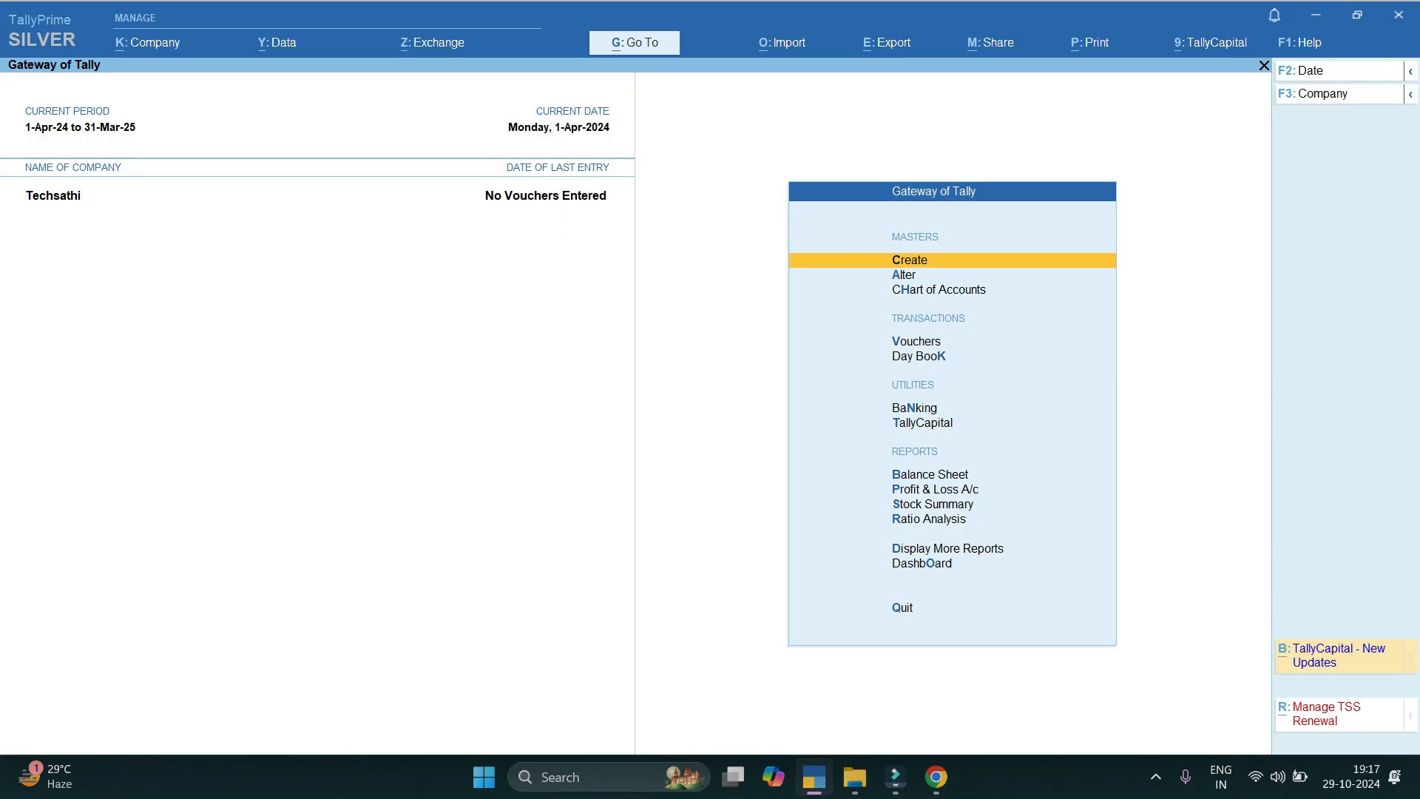
pyautogui.press('Down')
pyautogui.press('Down')
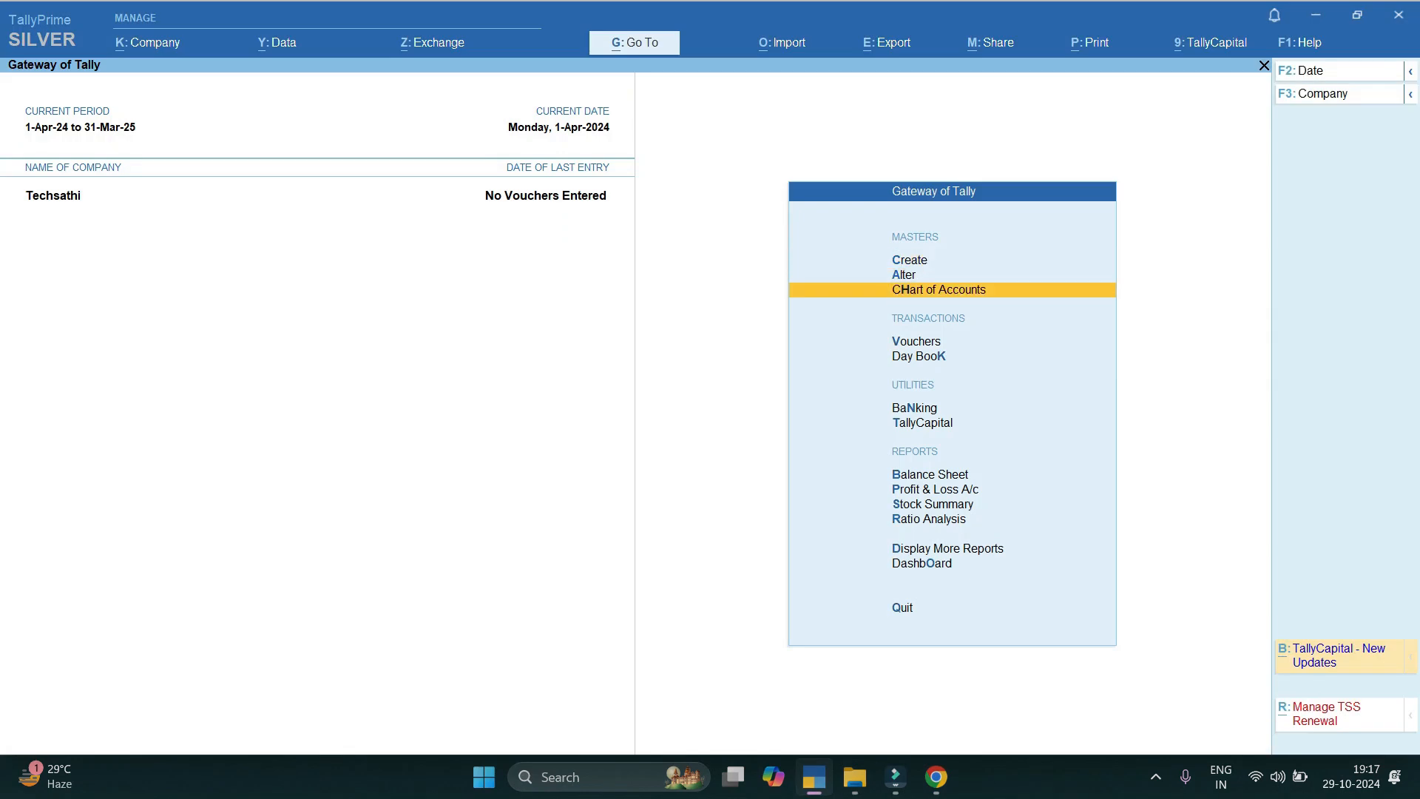
# From Chart of Accounts > Ledgers, choose Multi-Masters > Create Party Using GSTIN/UIN.
pyautogui.press('Return')
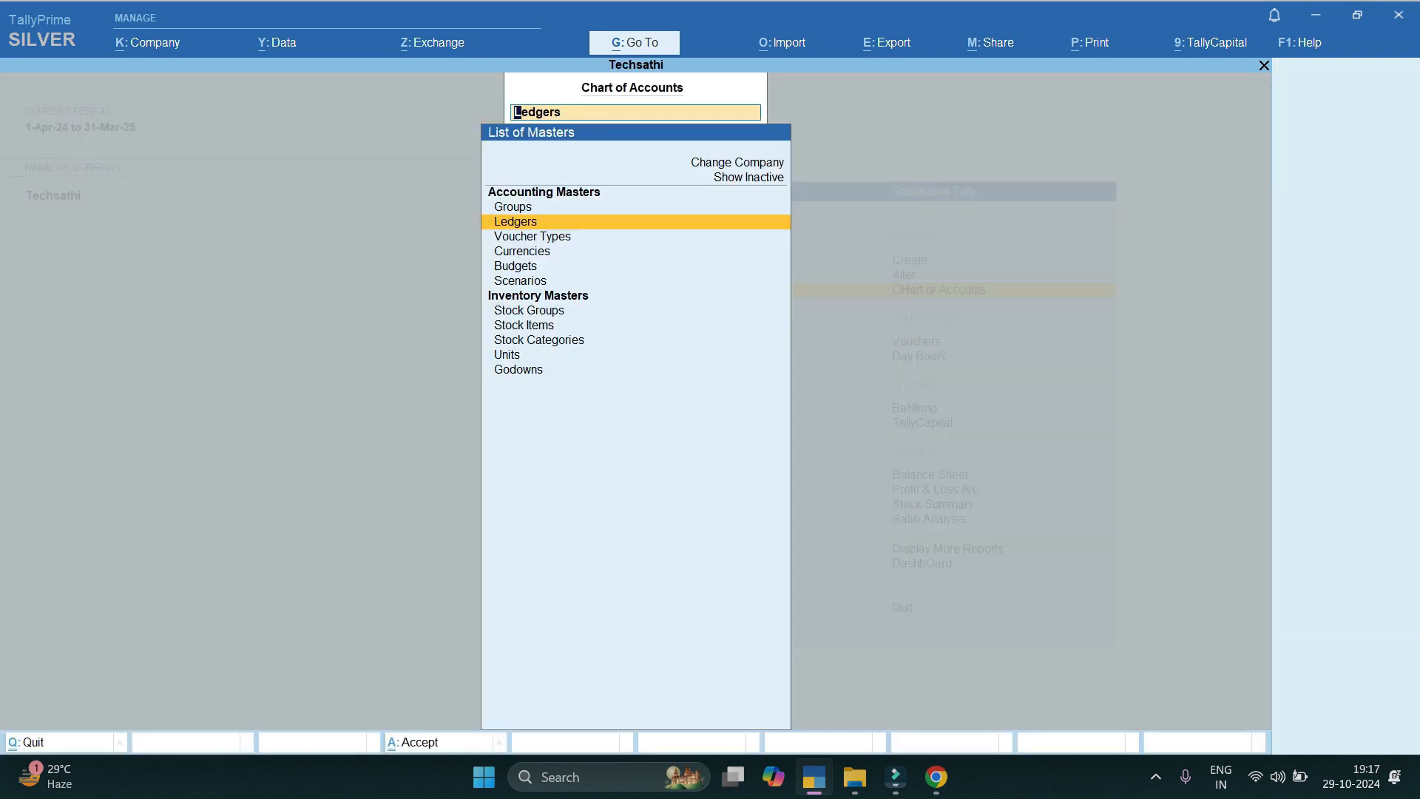
pyautogui.press('Return')
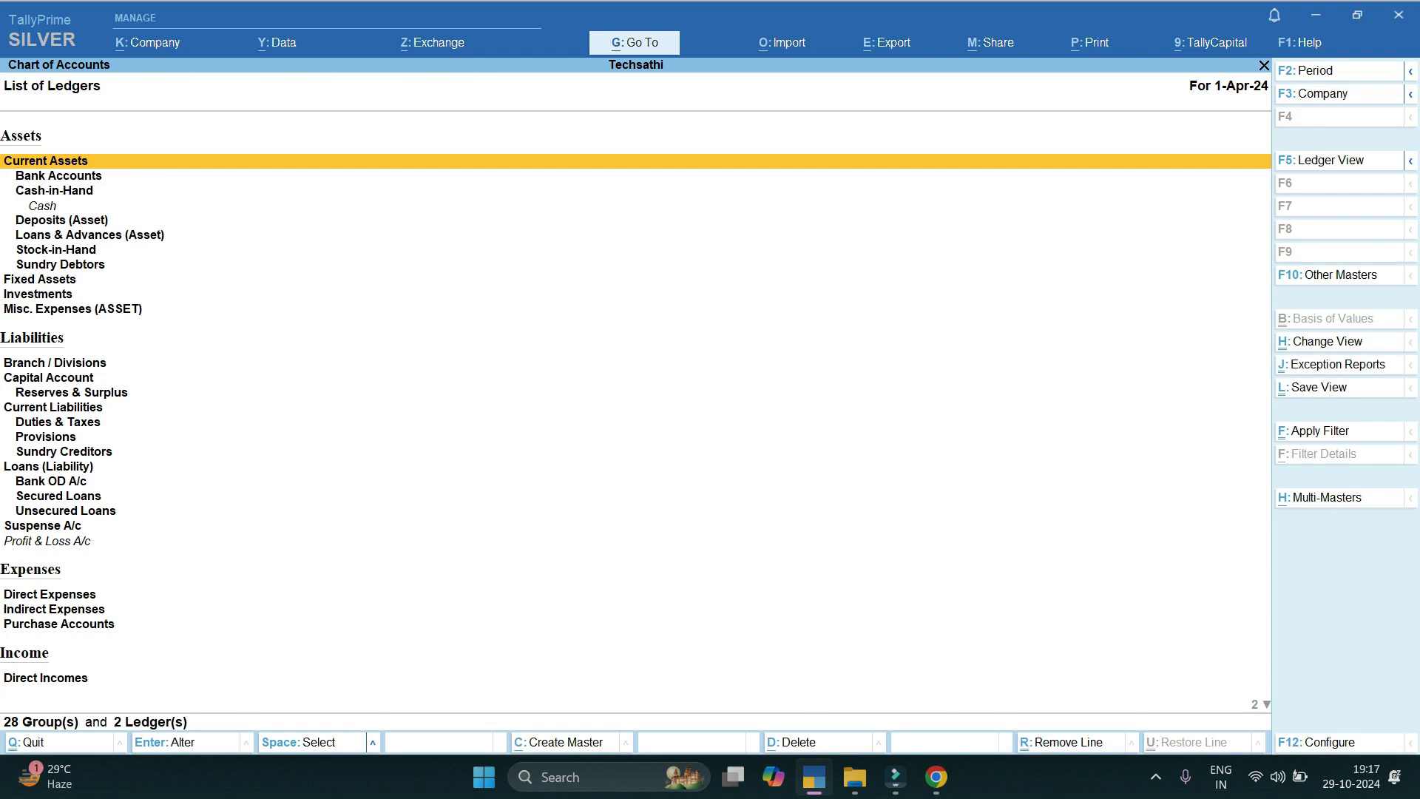
pyautogui.hotkey('alt', 'h')
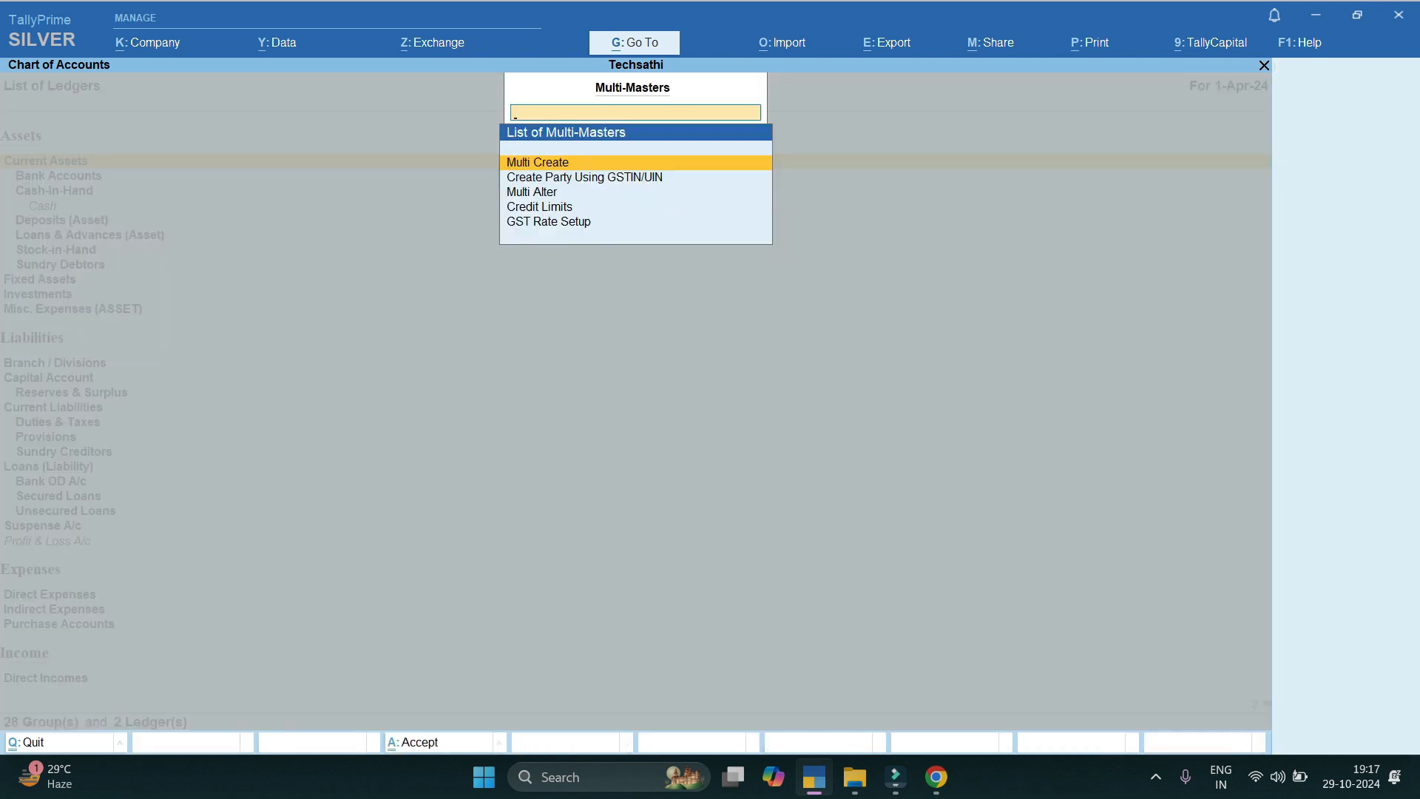
pyautogui.press('Down')
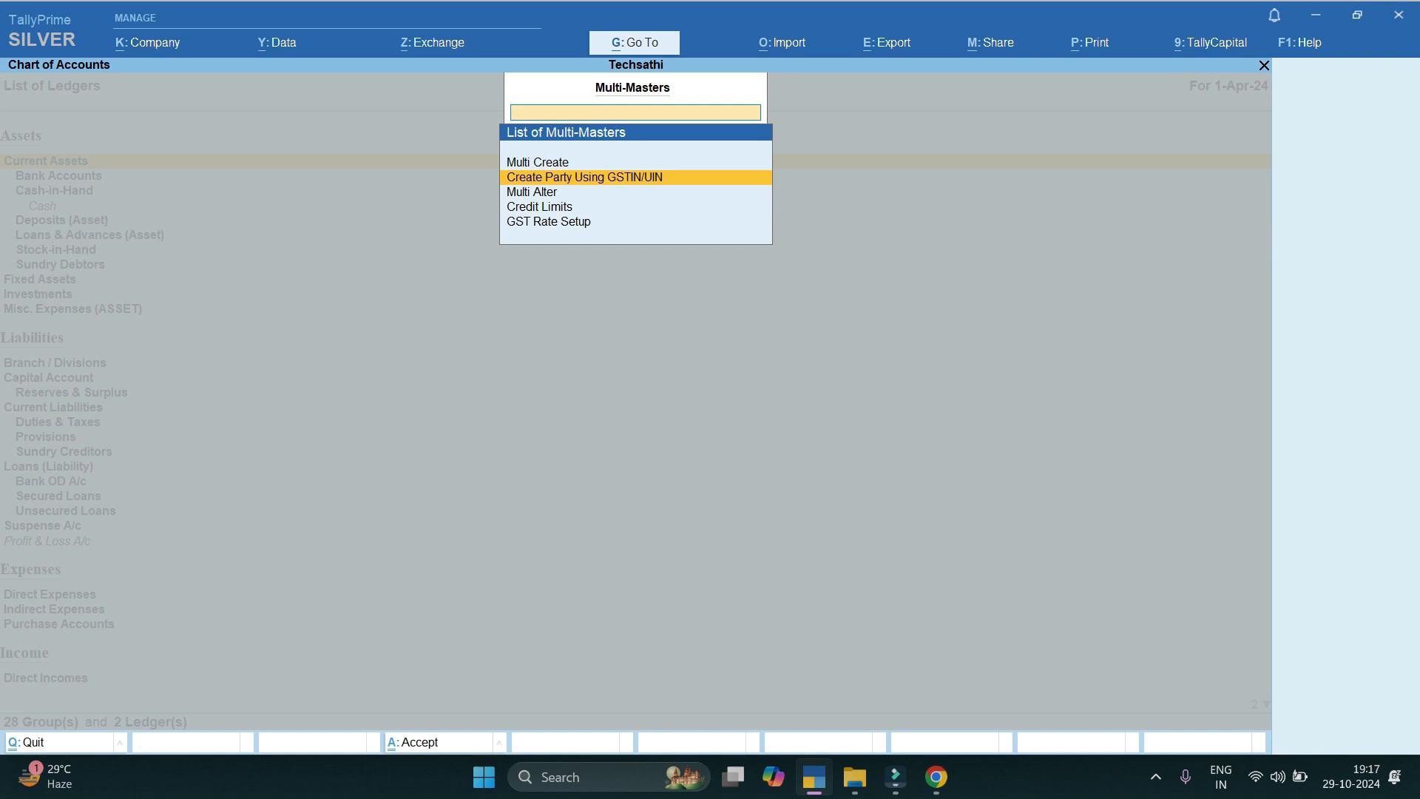
pyautogui.press('Return')
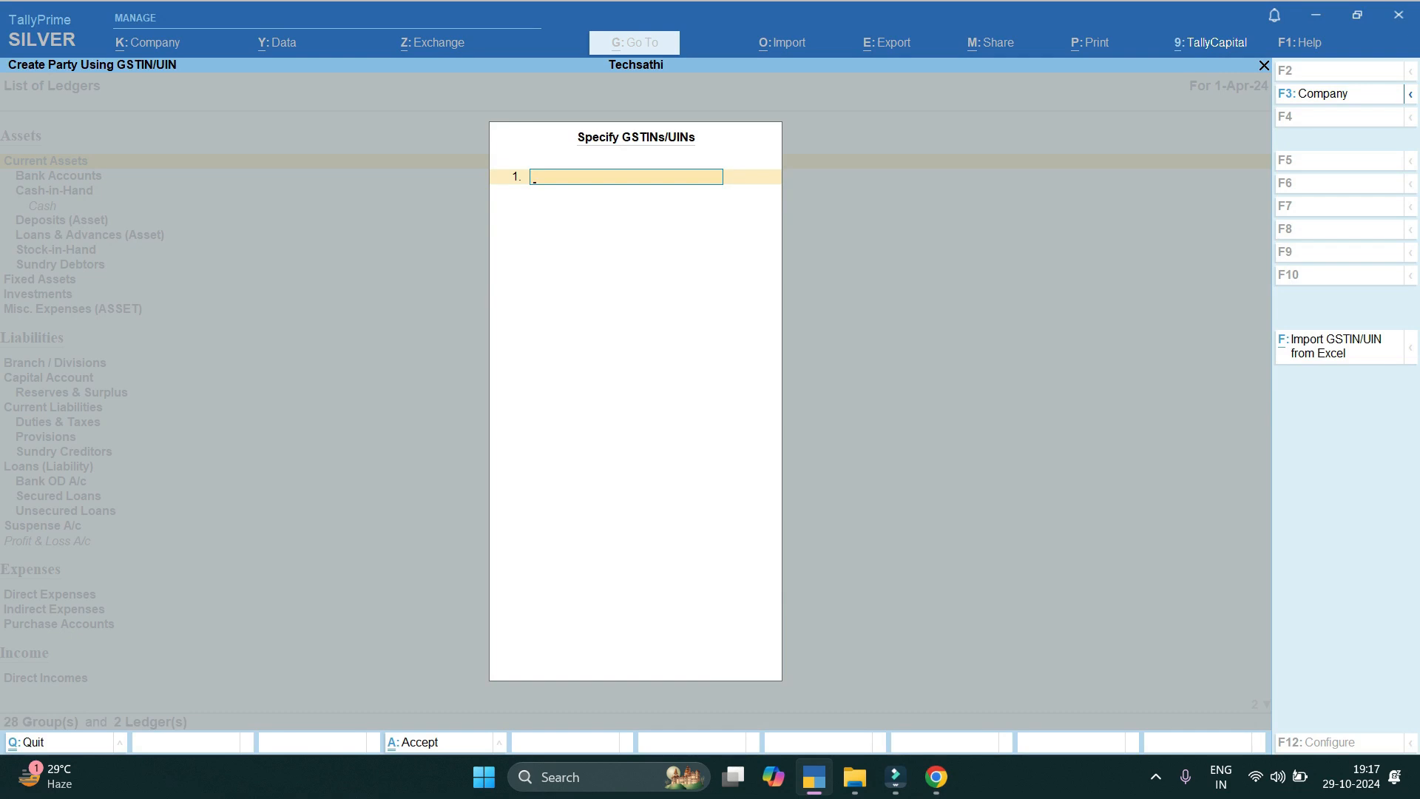
# Import GSTINs from GSTIN.xlsx, Sheet1, column A using the pasted YT folder path.
pyautogui.hotkey('alt', 'f')
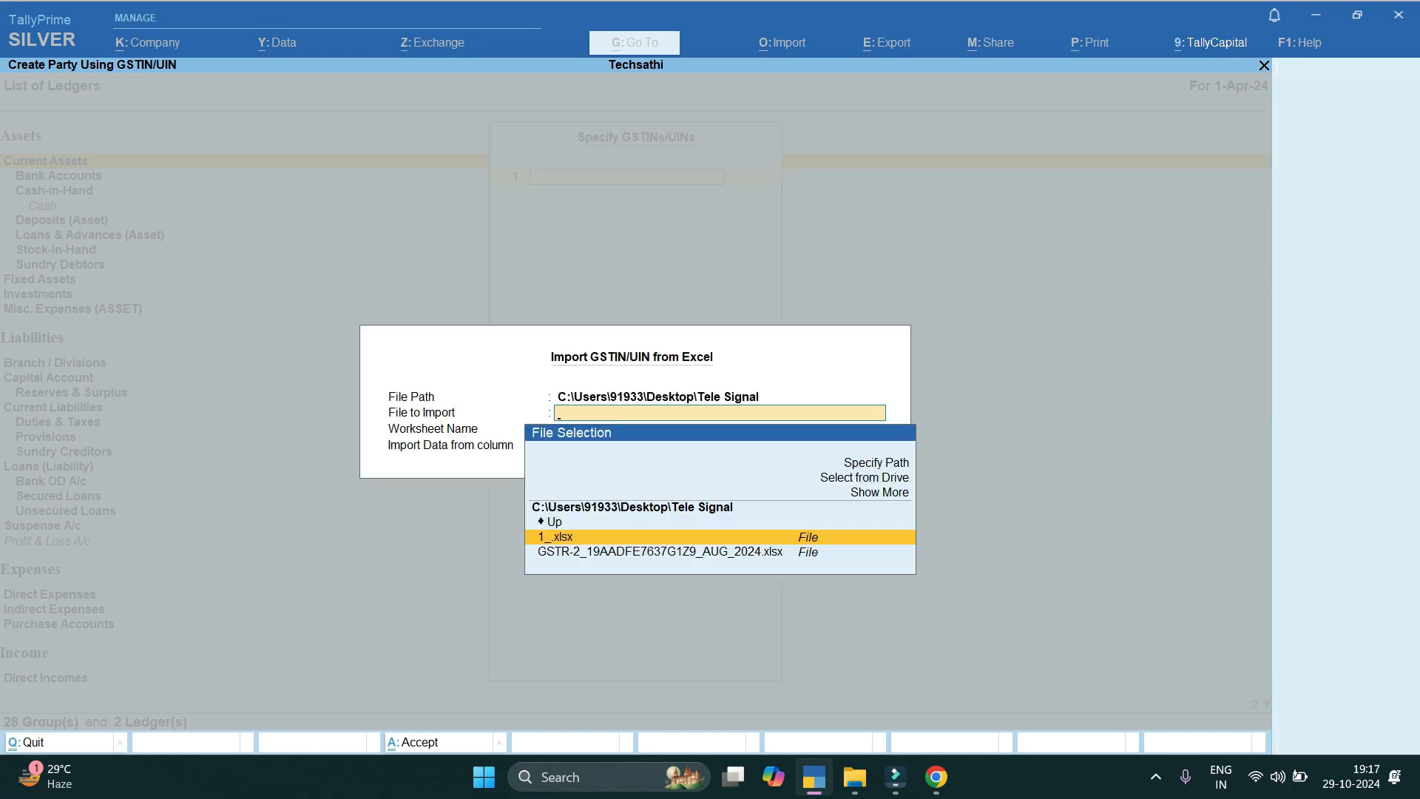
pyautogui.press('Up')
pyautogui.press('Up')
pyautogui.press('Up')
pyautogui.press('Up')
pyautogui.press('Return')
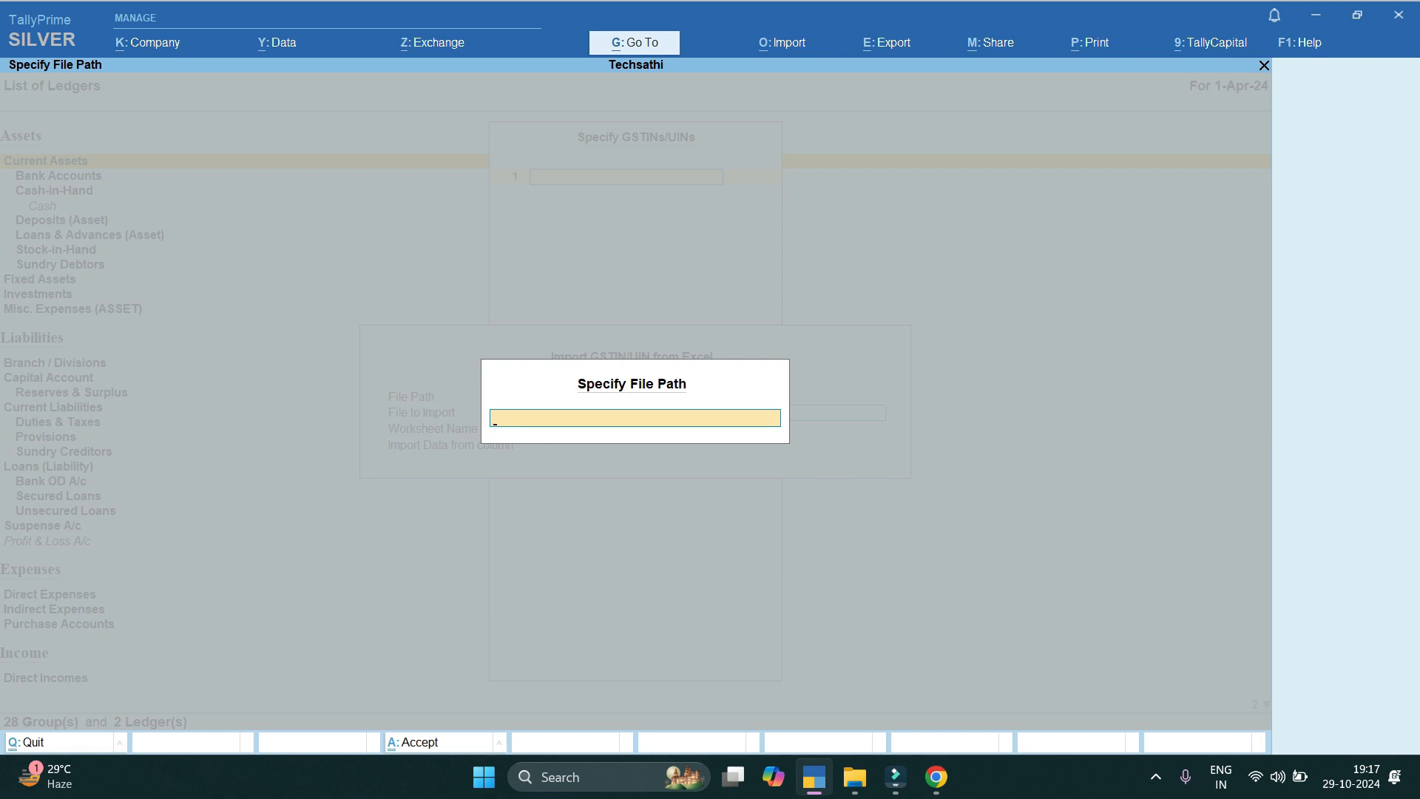
pyautogui.hotkey('ctrl', 'v')
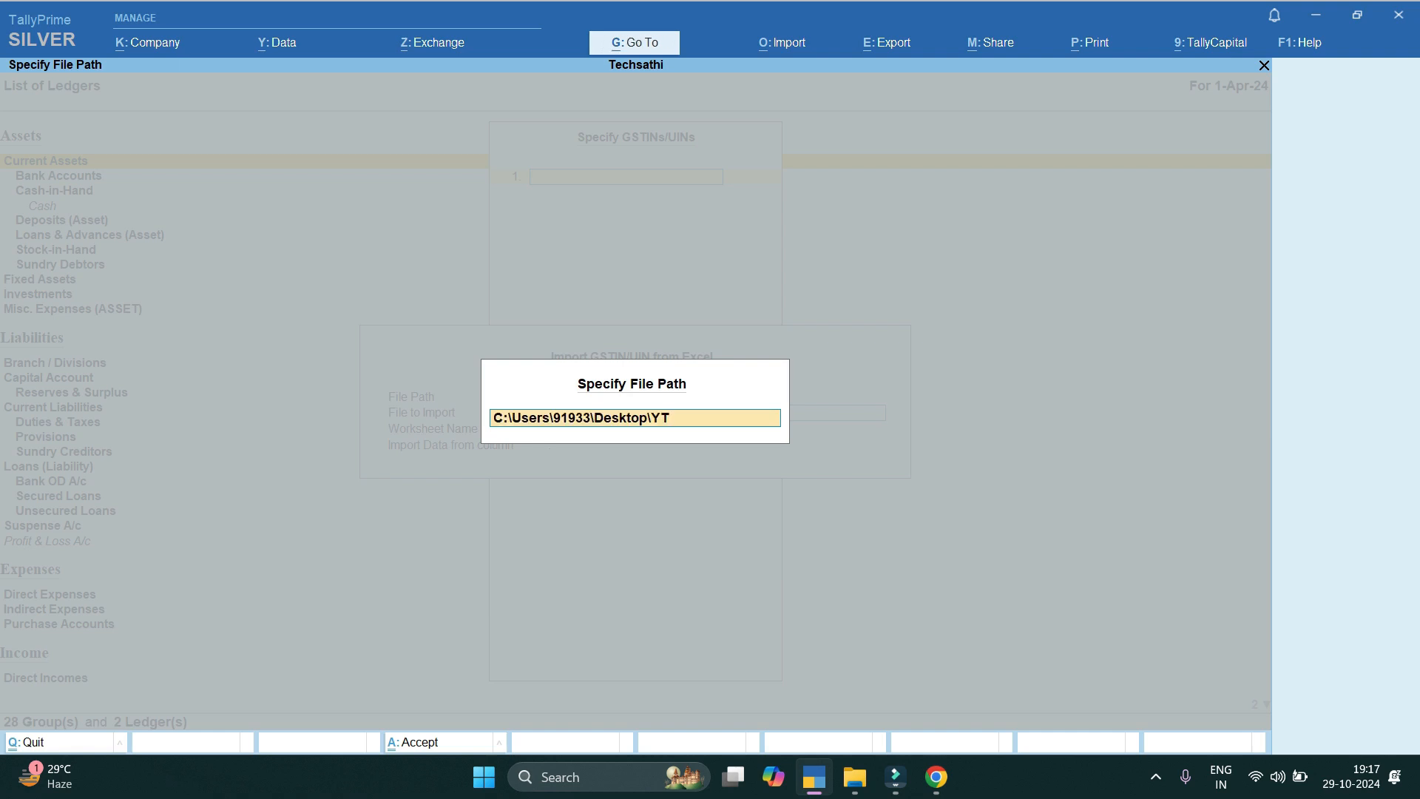
pyautogui.press('Return')
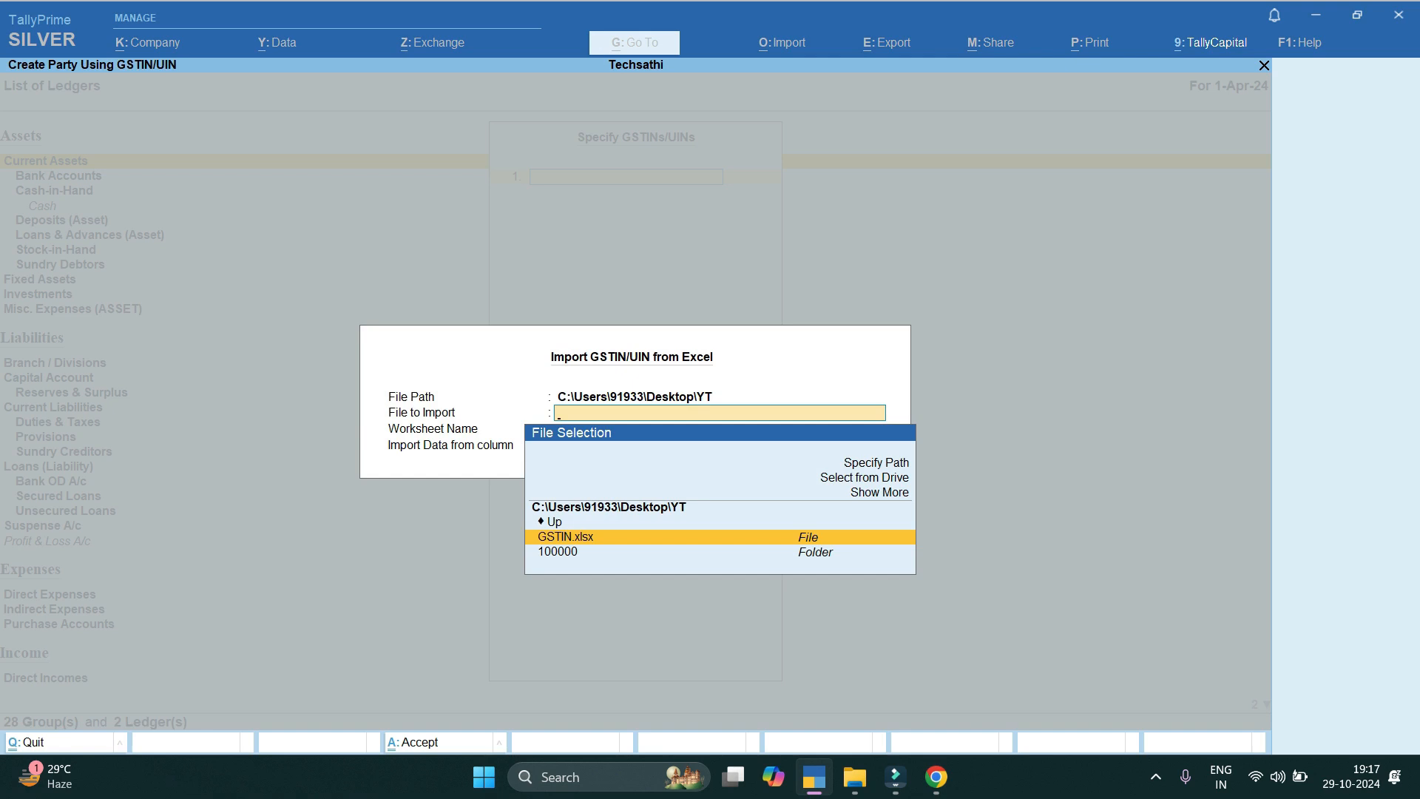
pyautogui.press('Return')
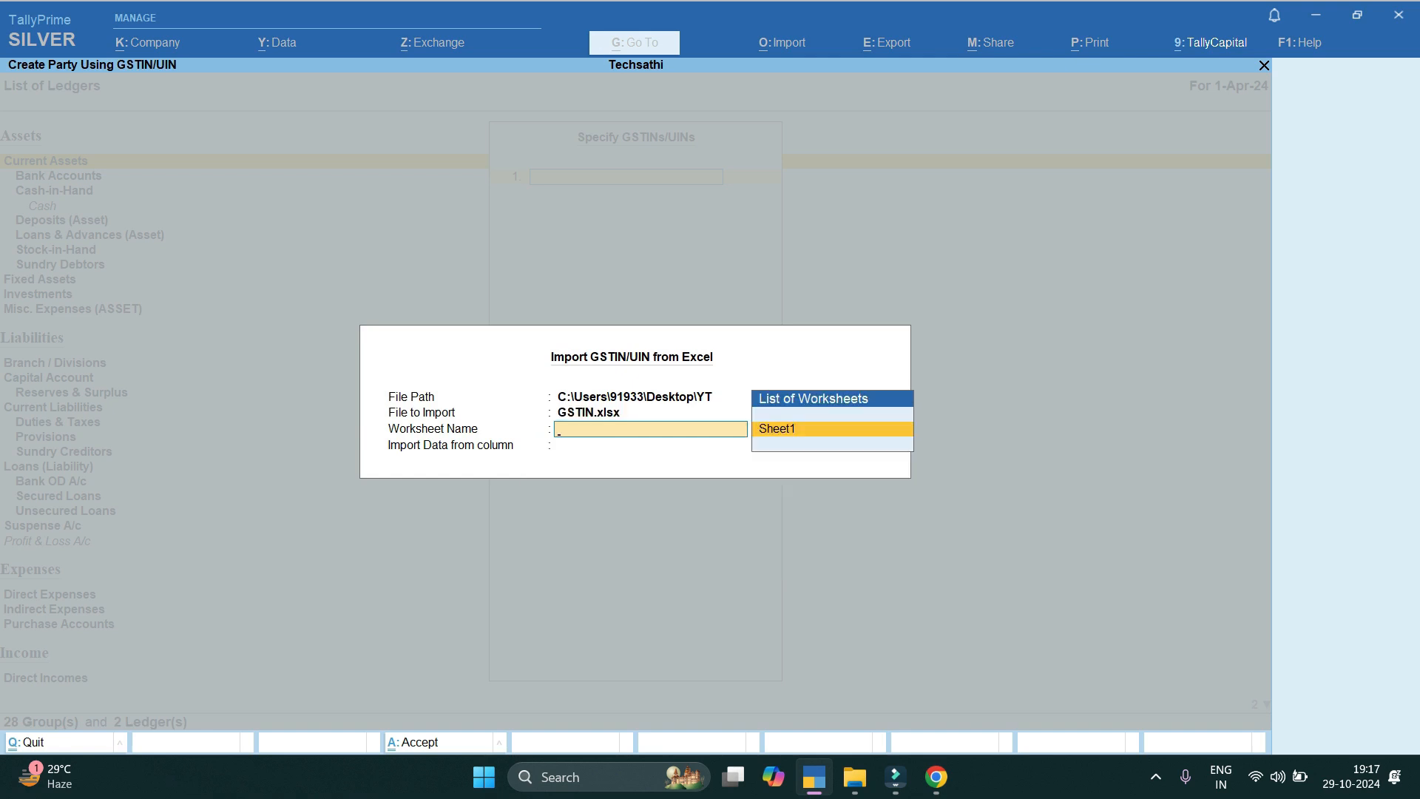
pyautogui.press('Return')
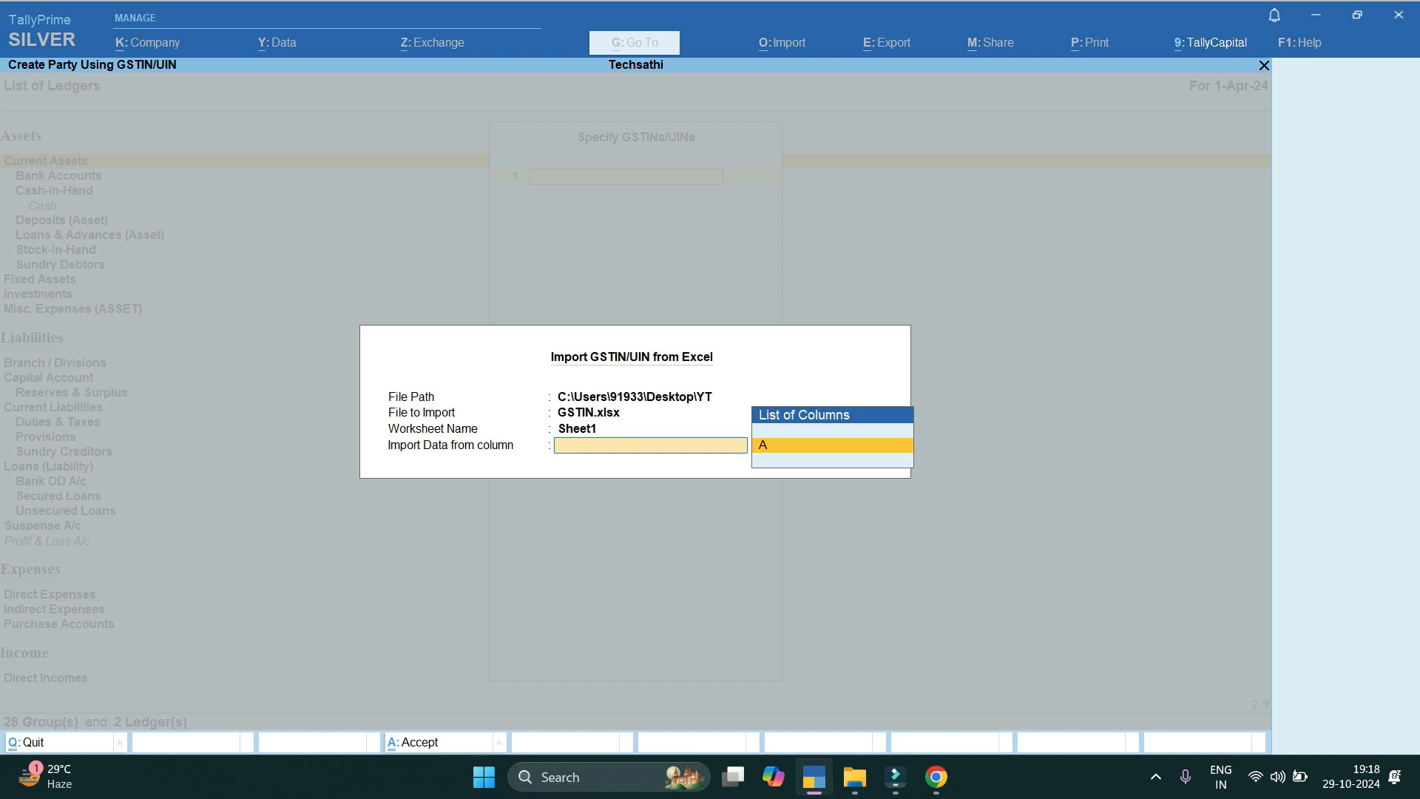
pyautogui.press('Return')
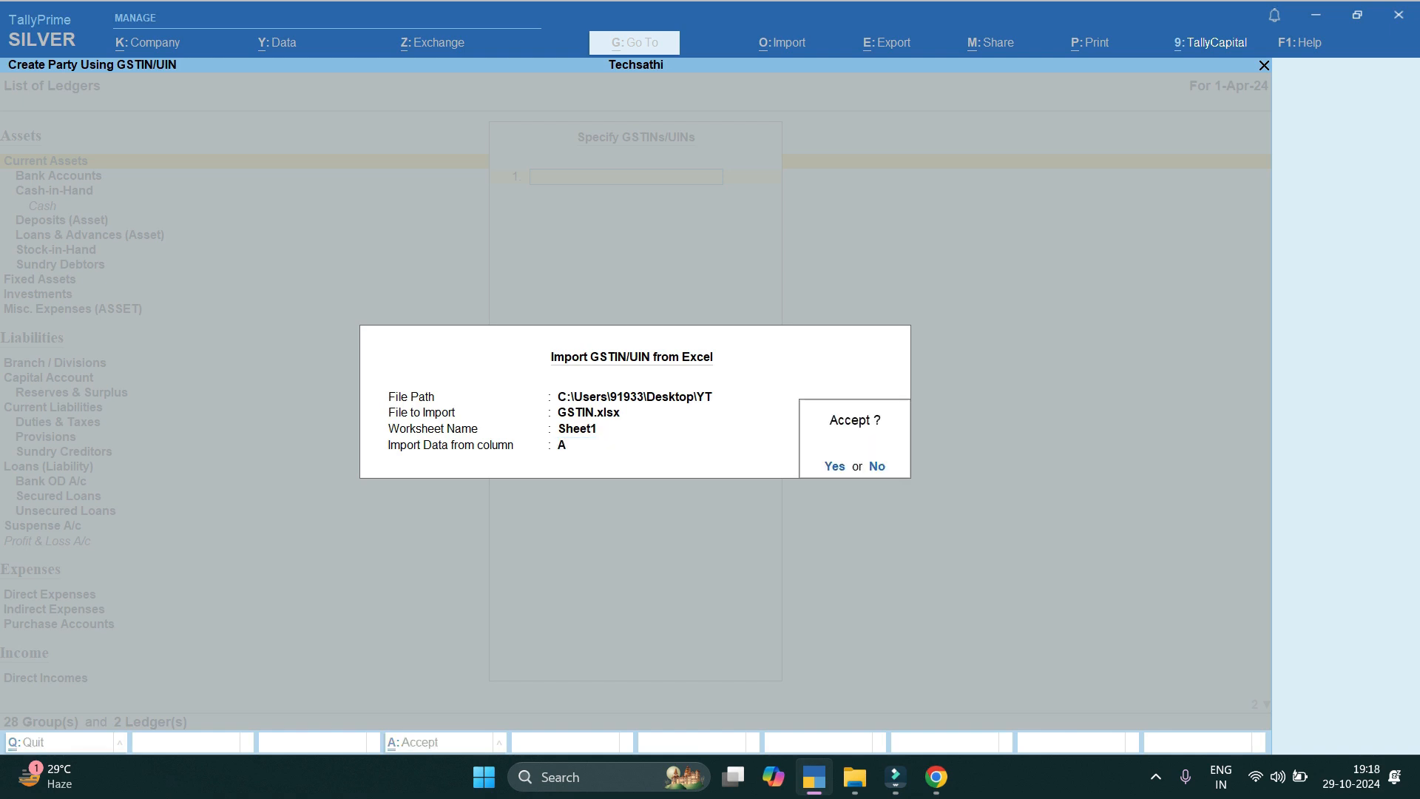
pyautogui.press('Return')
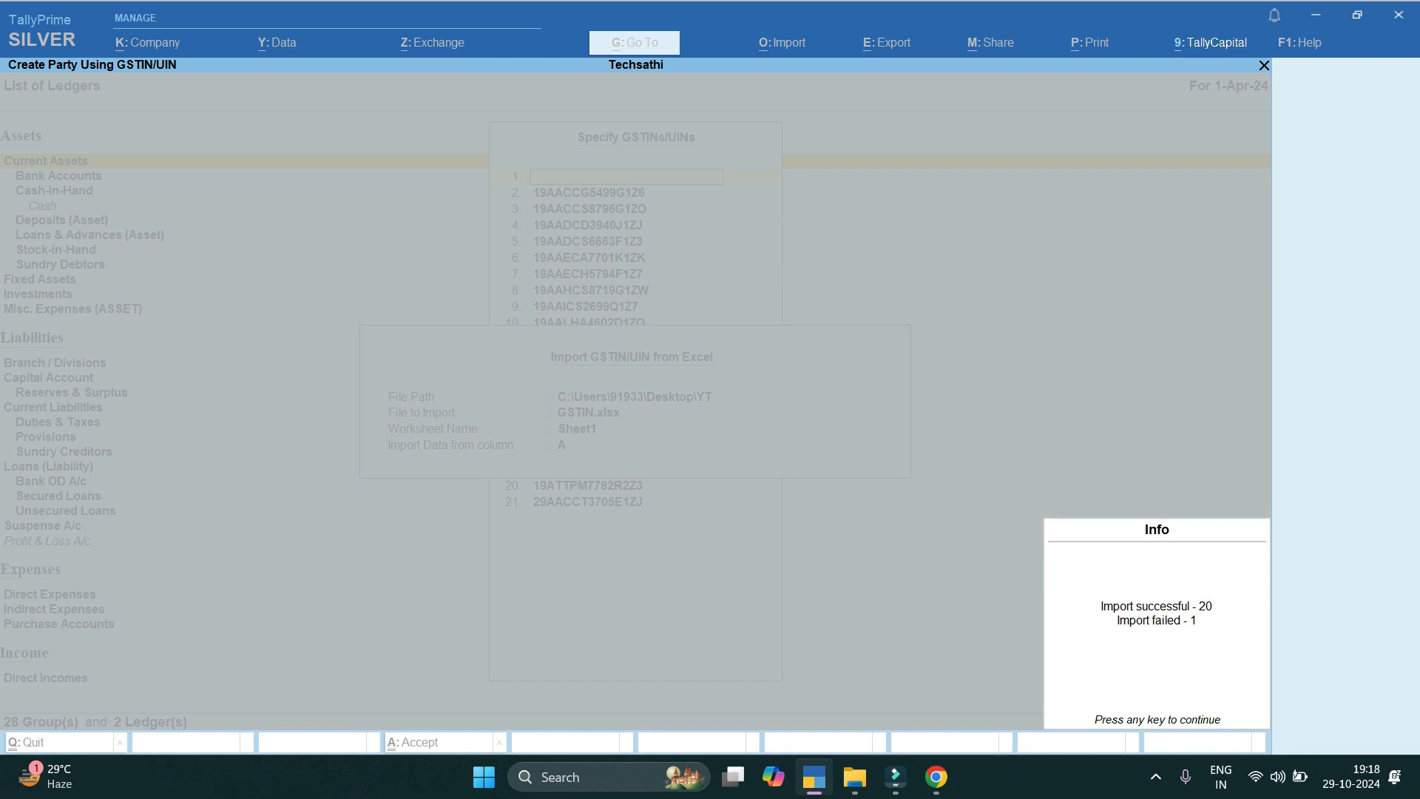
# Accept the 20 imported GSTINs and fetch each party's name, address, state and GST status.
pyautogui.press('Return')
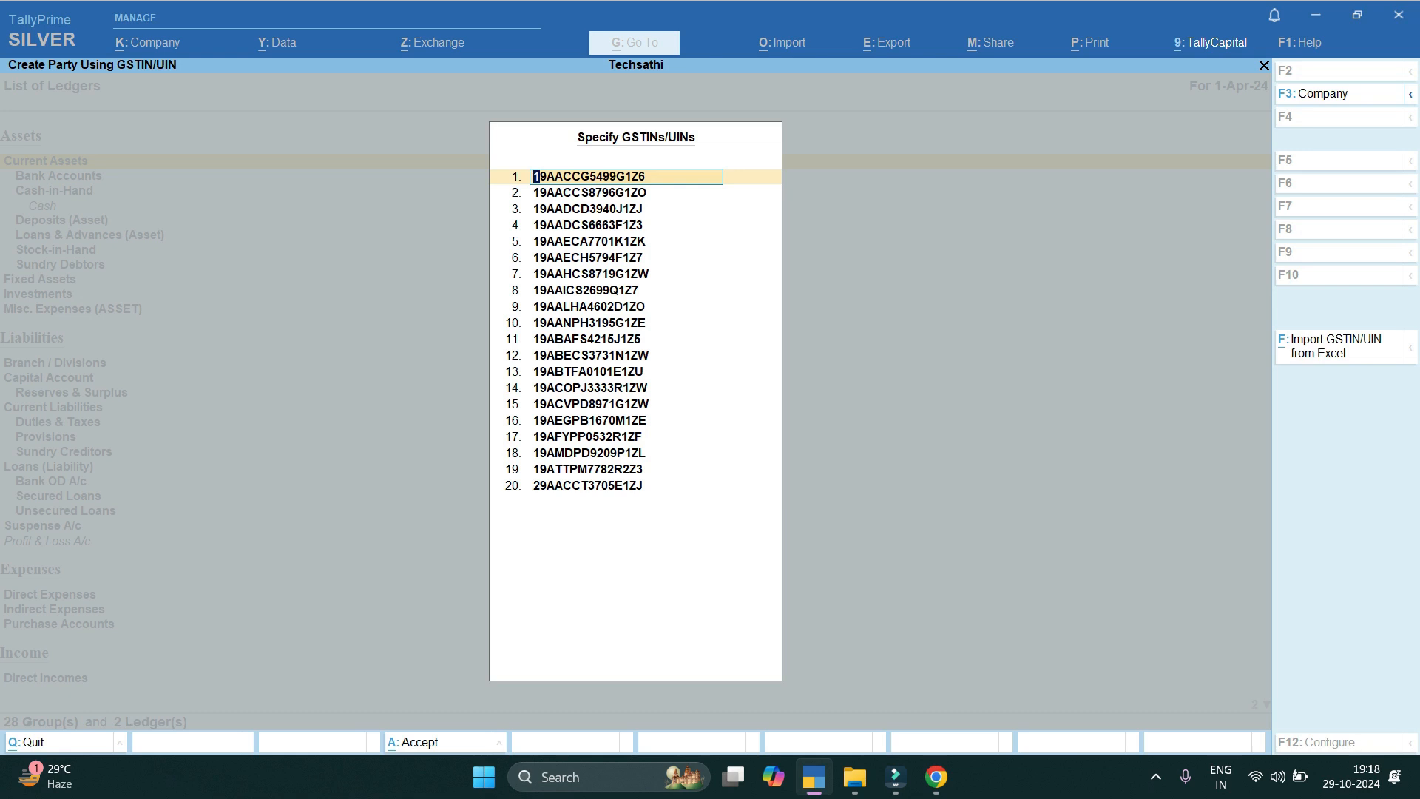
pyautogui.hotkey('ctrl', 'a')
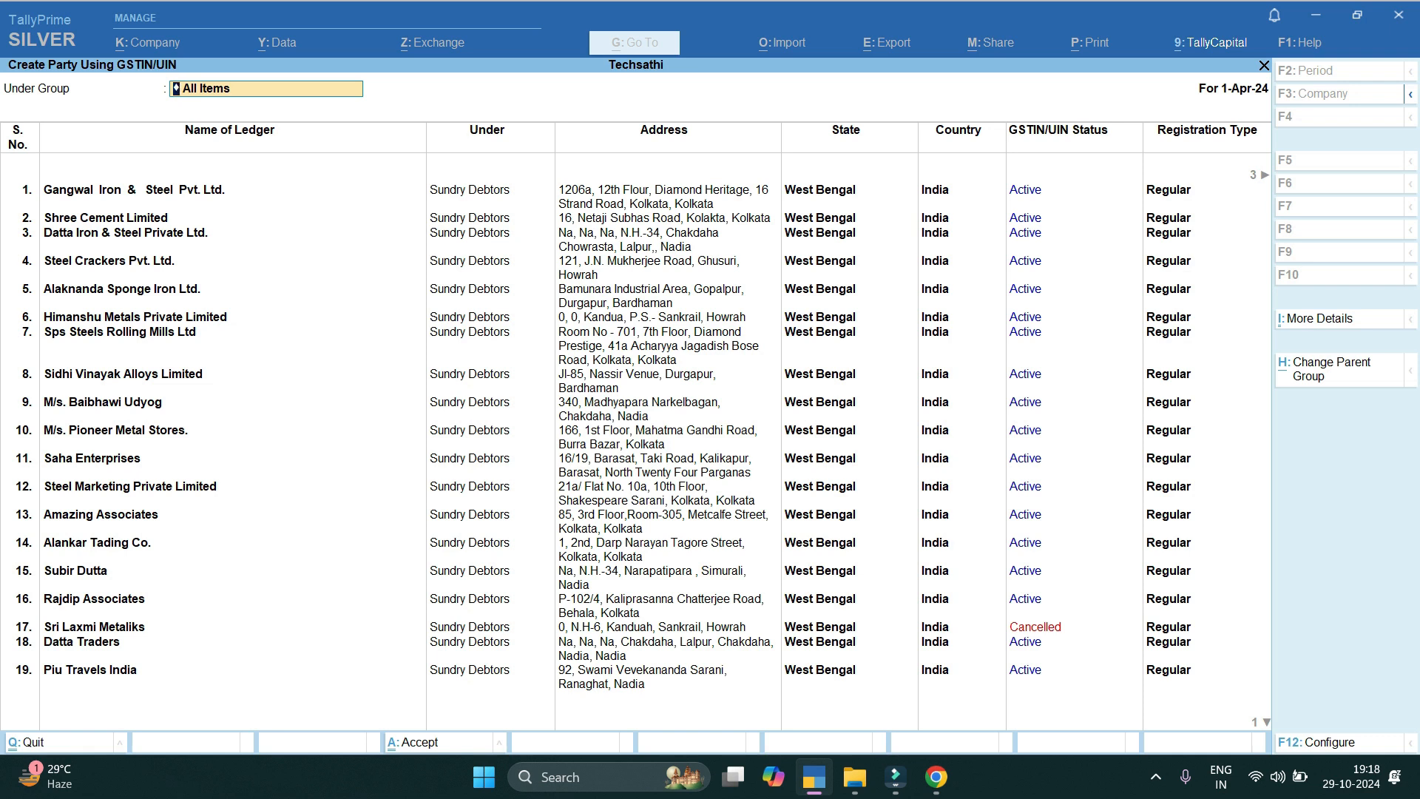
# Set the parent group to Sundry Debtors and remove the cancelled Sri Laxmi Metaliks party.
pyautogui.write('Sun')
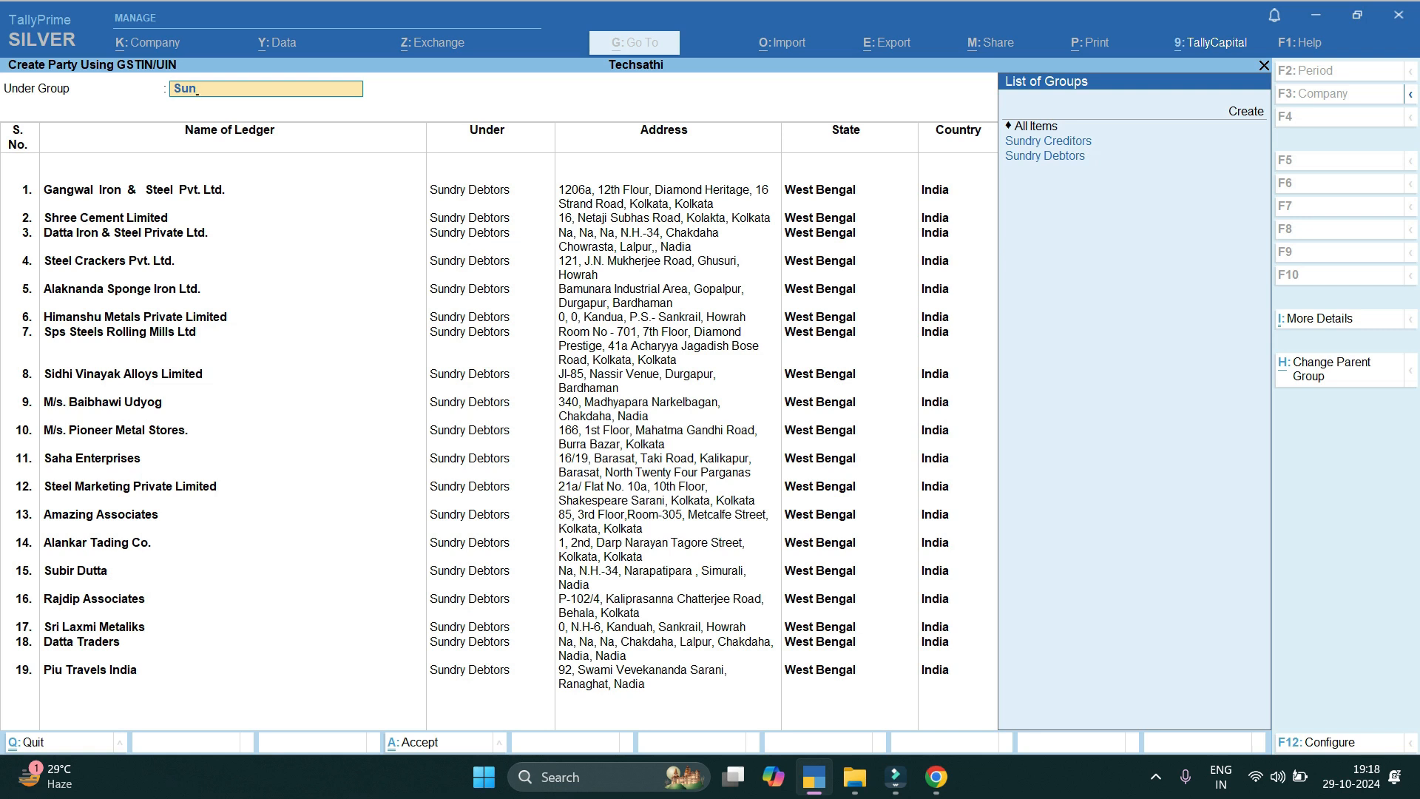
pyautogui.press('Down')
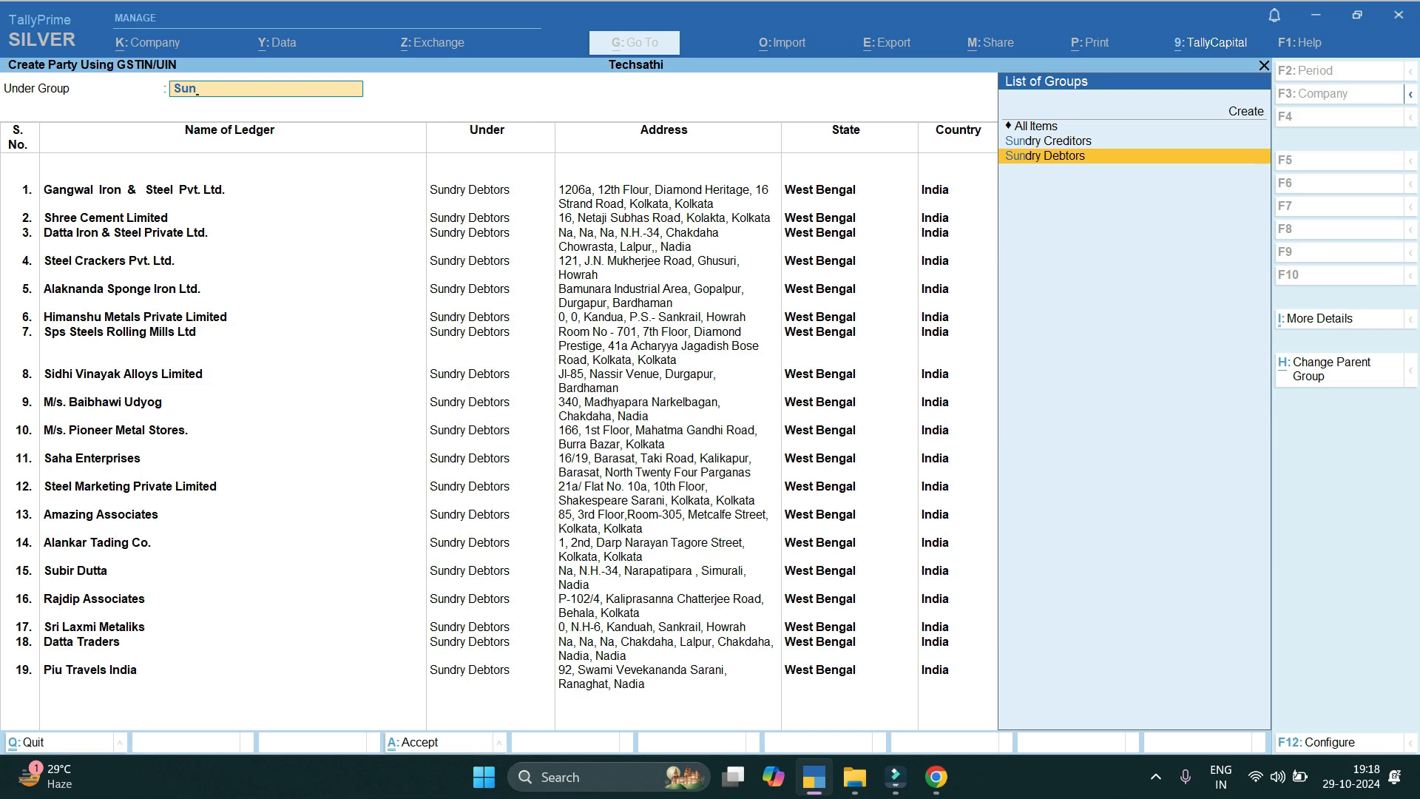
pyautogui.press('Return')
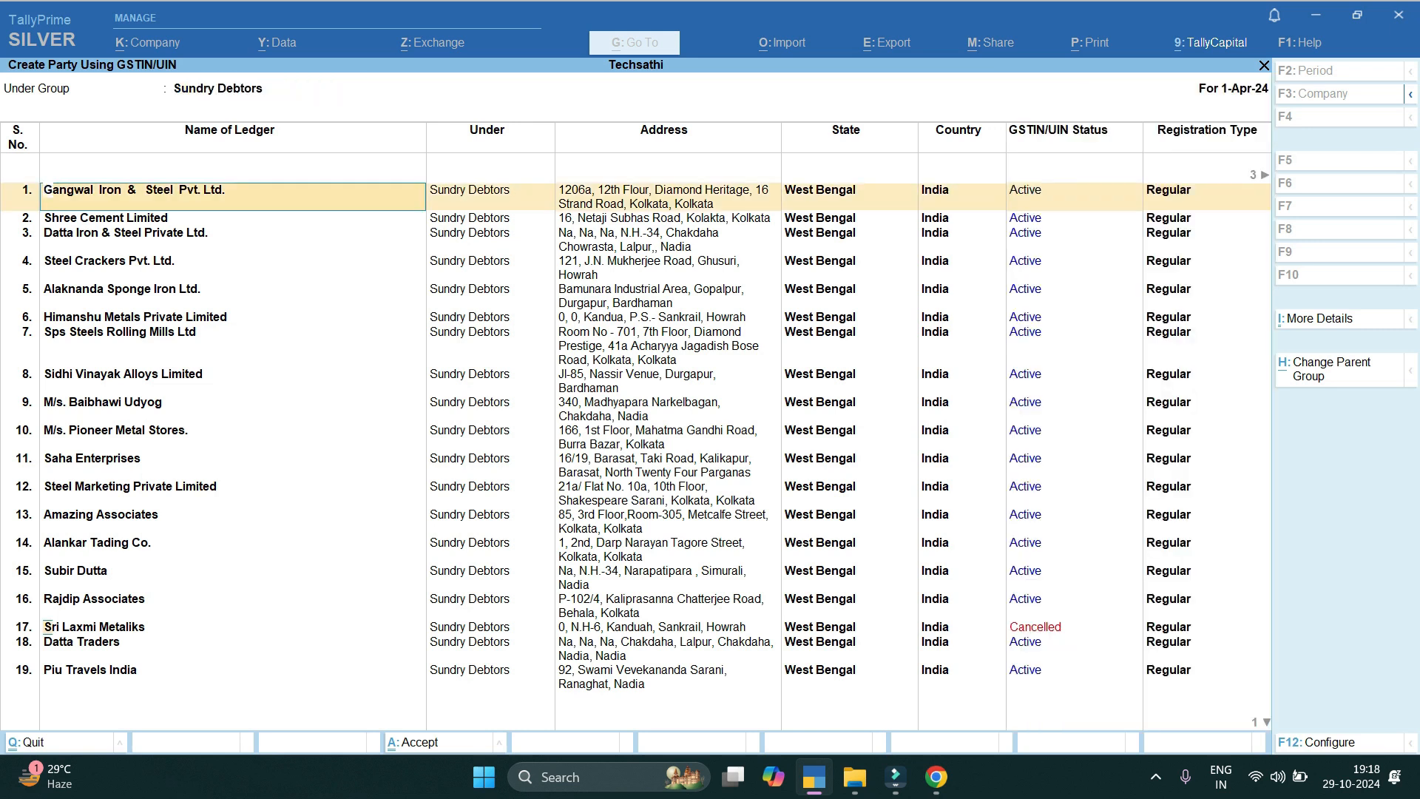
pyautogui.click(94, 627)
pyautogui.press('ctrl')
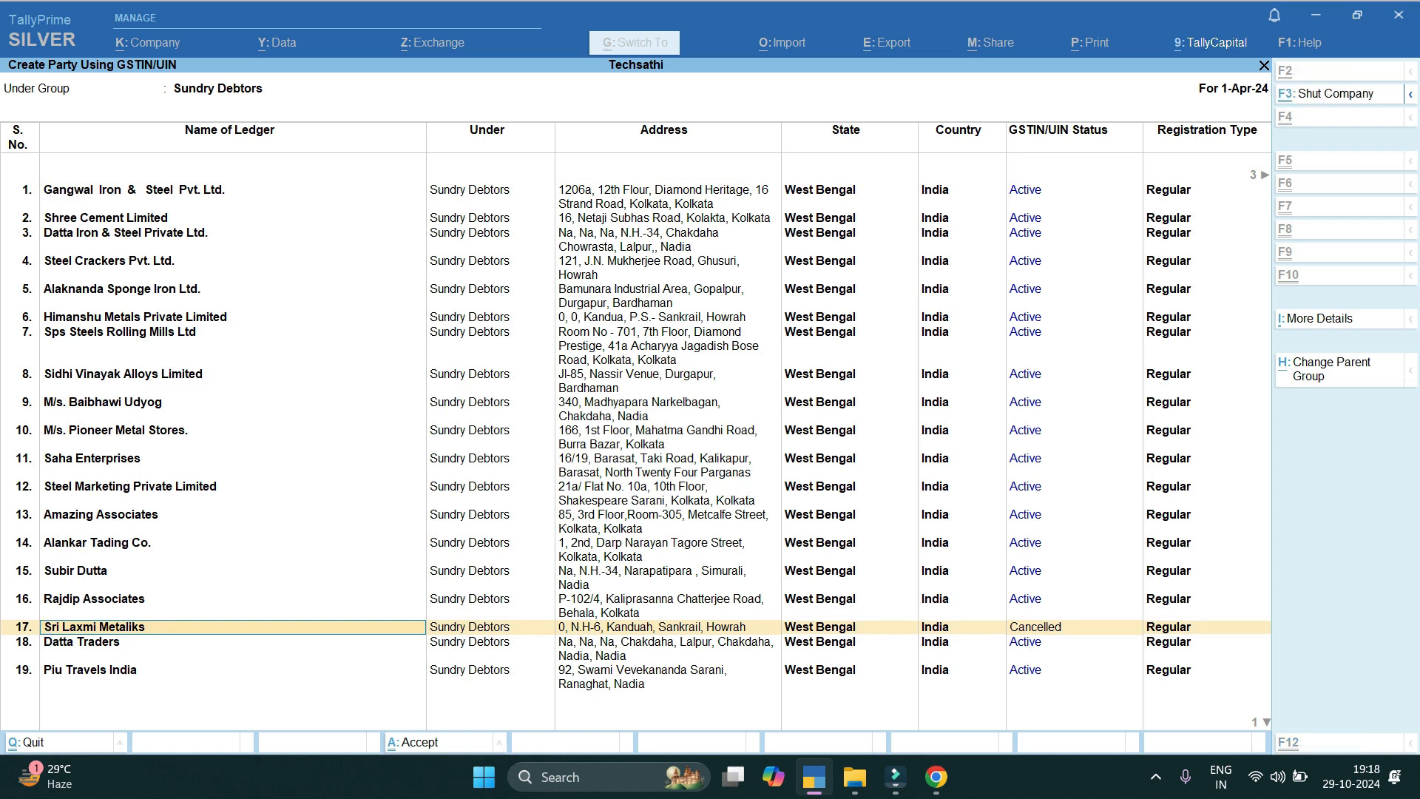
pyautogui.hotkey('ctrl', 'd')
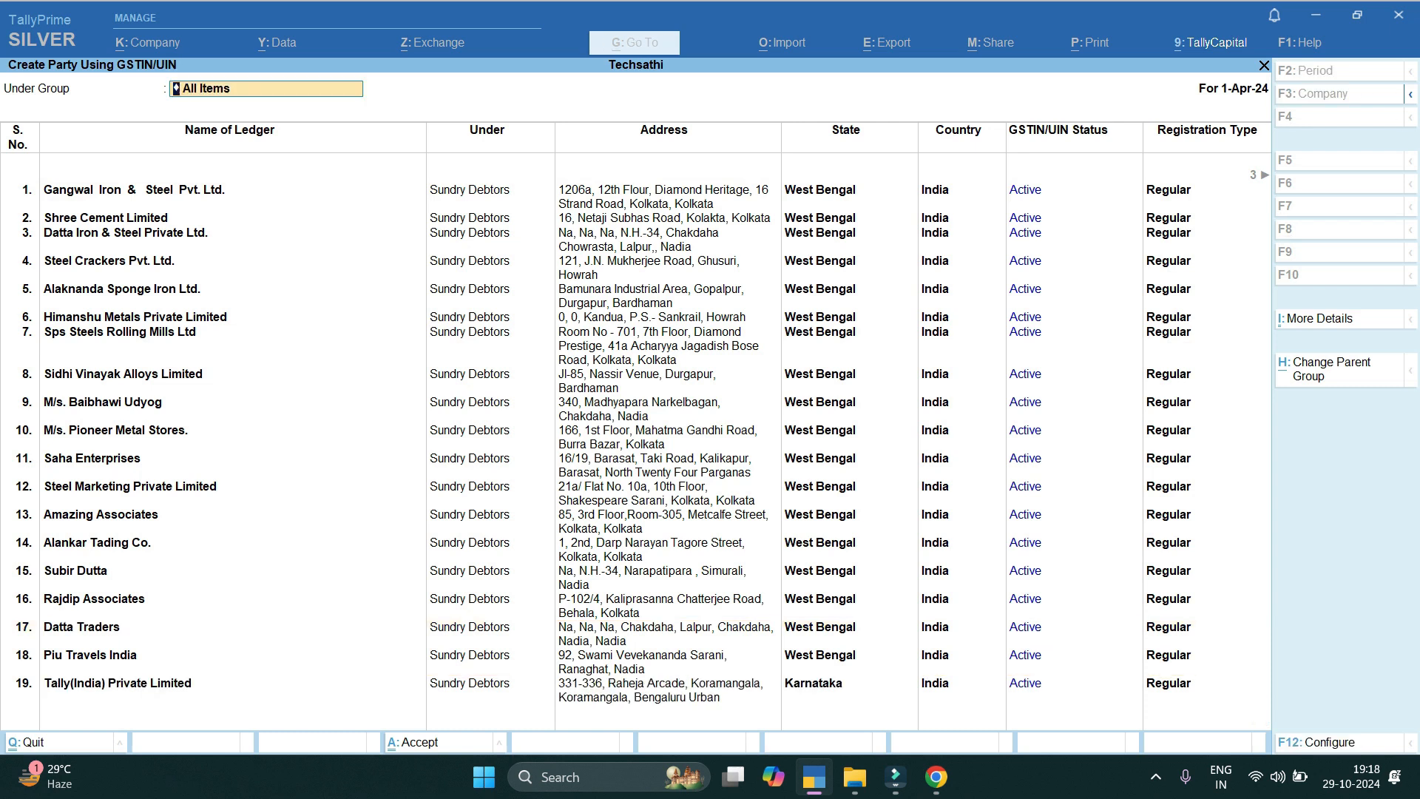
# Reapply Sundry Debtors as the group and save the 19 parties as ledgers.
pyautogui.write('Sun')
pyautogui.press('Down')
pyautogui.press('Return')
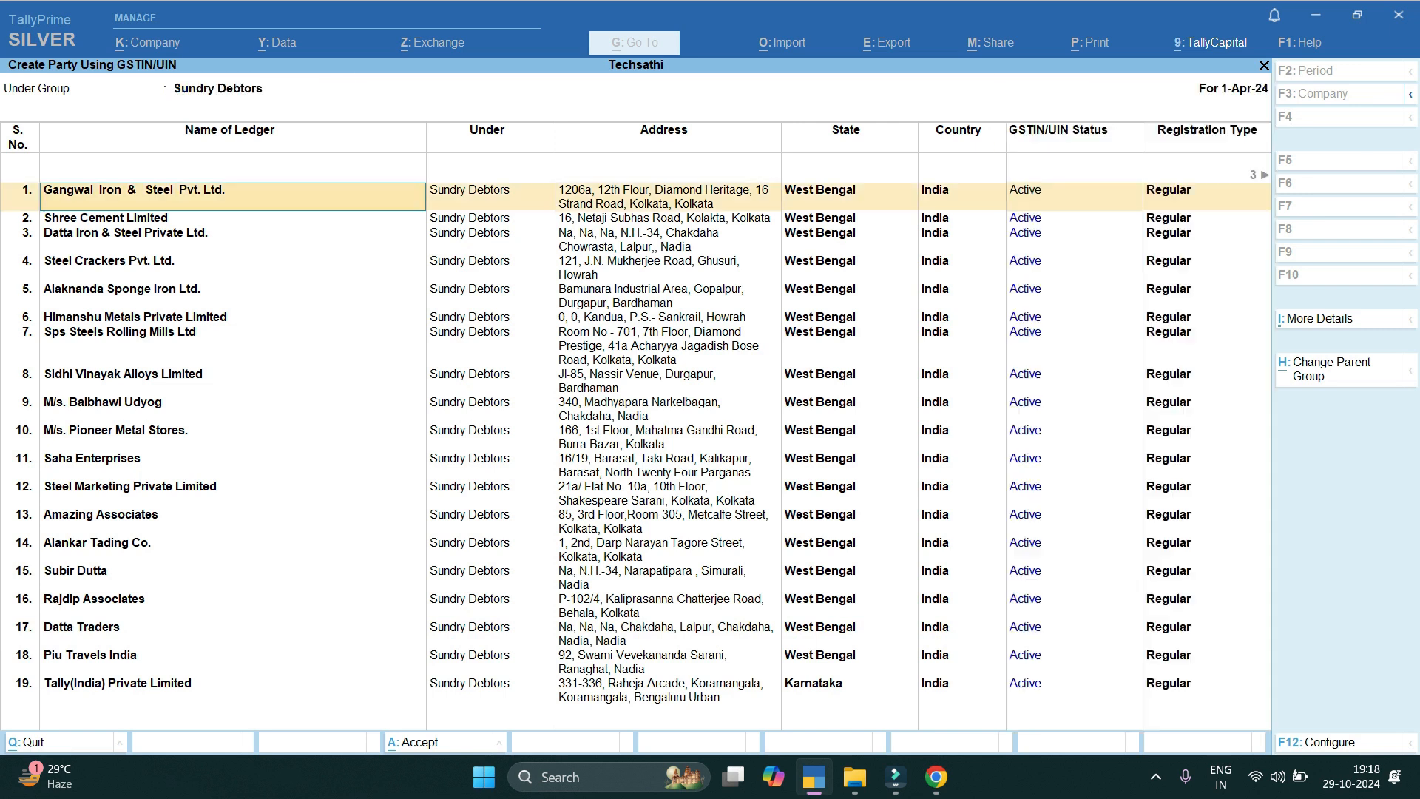
pyautogui.press('ctrl')
pyautogui.hotkey('ctrl', 'a')
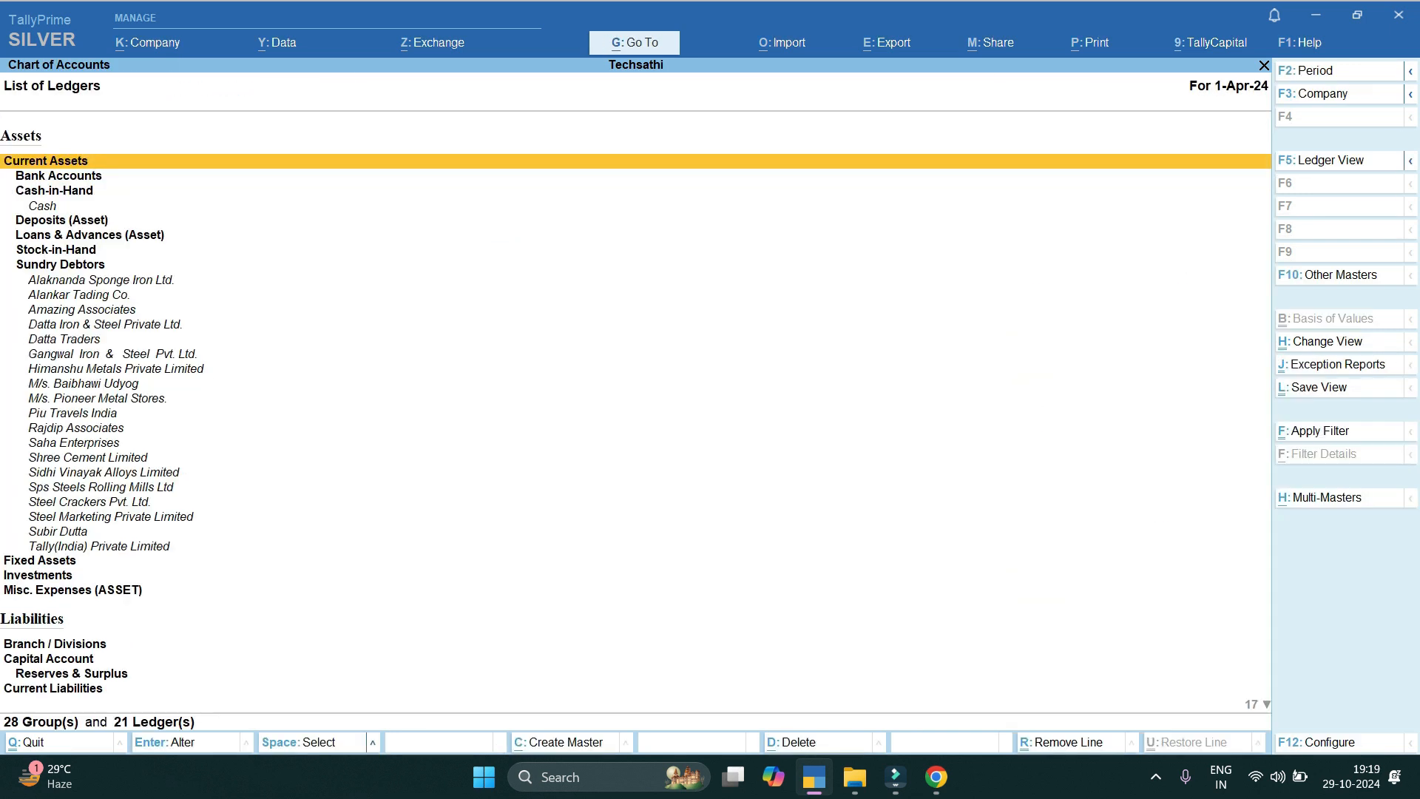
# Review the new M/s. Pioneer Metal Stores ledger in the List of Ledgers.
pyautogui.press('Down')
pyautogui.press('Down')
pyautogui.press('Down')
pyautogui.press('Down')
pyautogui.press('Down')
pyautogui.press('Down')
pyautogui.press('Down')
pyautogui.press('Down')
pyautogui.press('Down')
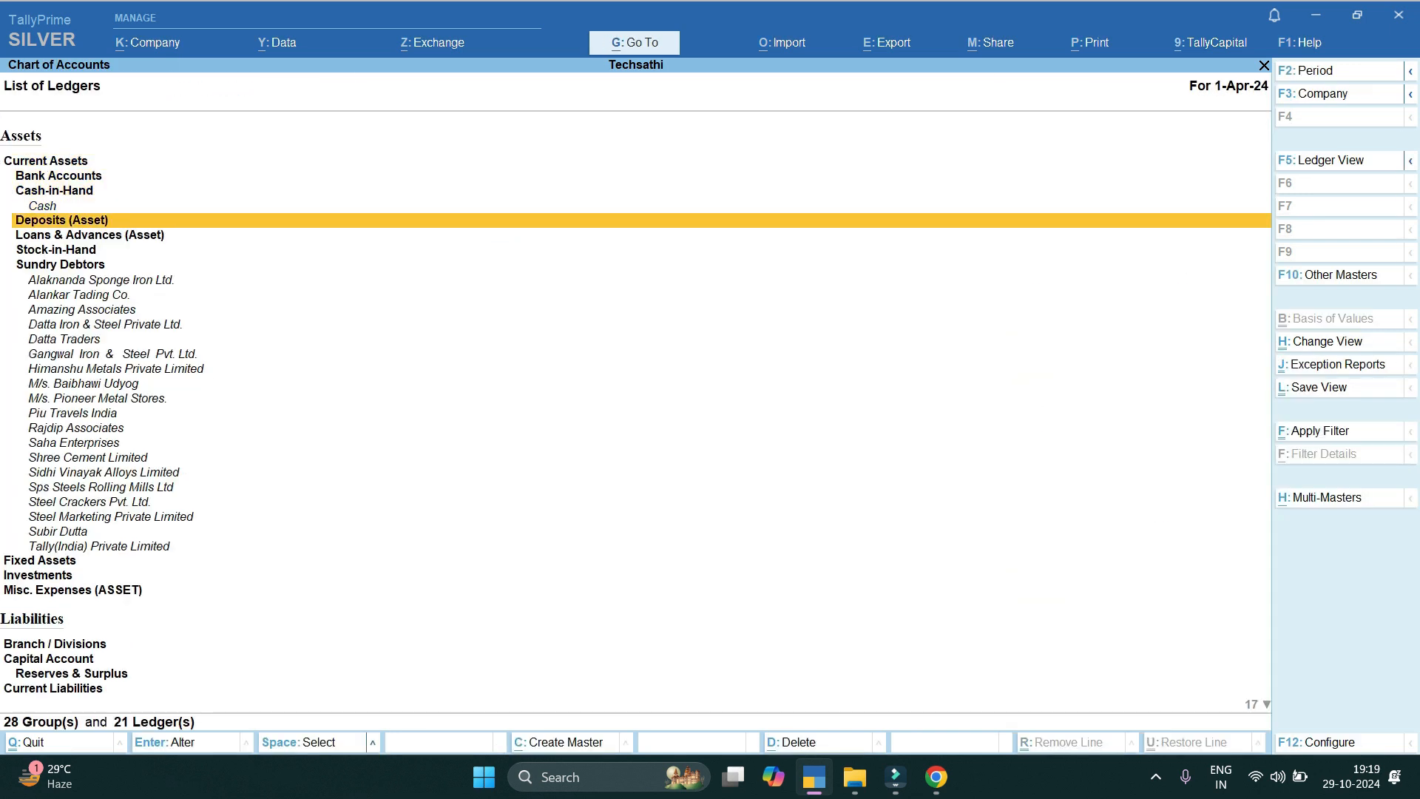
pyautogui.press('Down')
pyautogui.press('Down')
pyautogui.press('Down')
pyautogui.press('Down')
pyautogui.press('Down')
pyautogui.press('Down')
pyautogui.press('Down')
pyautogui.press('Down')
pyautogui.press('Down')
pyautogui.press('Down')
pyautogui.press('Down')
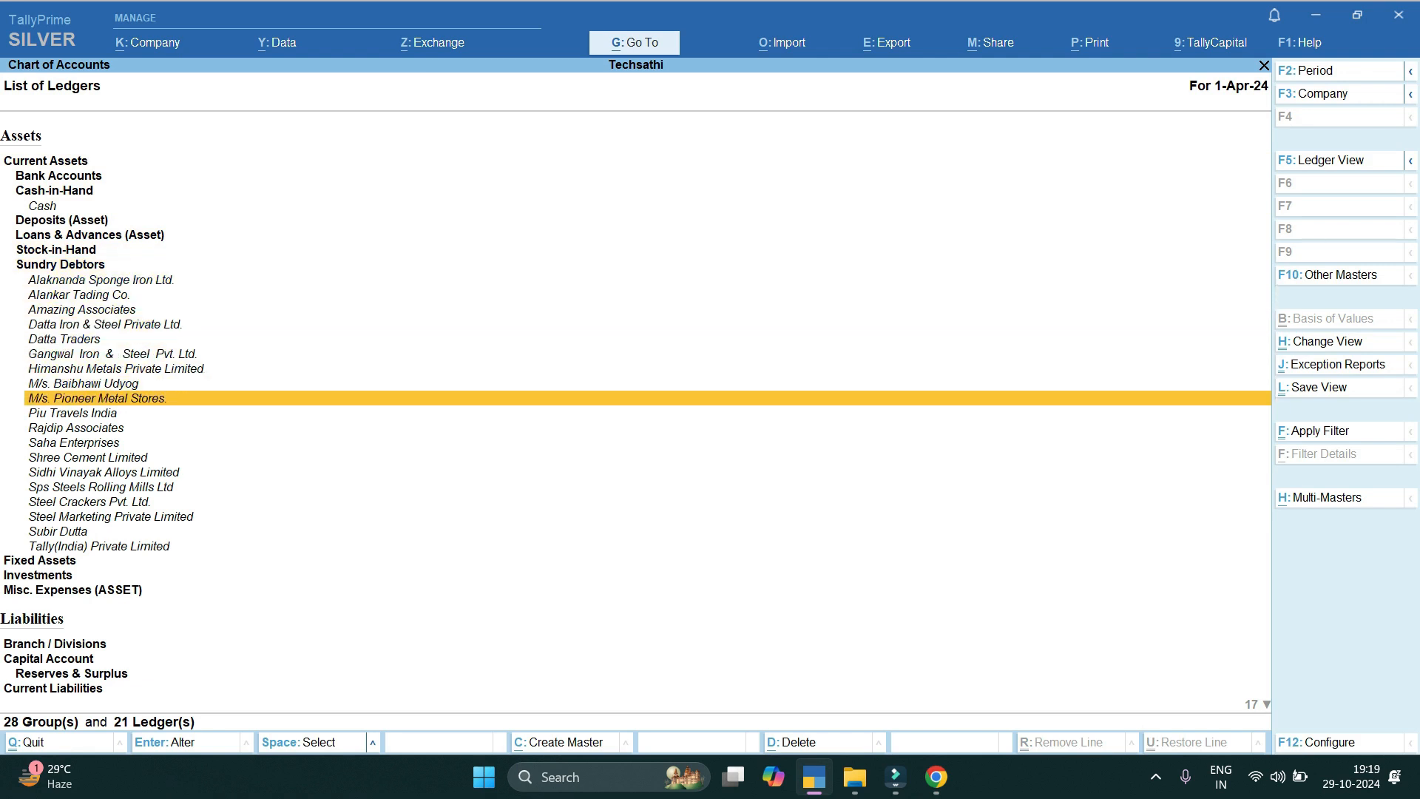
pyautogui.press('Up')
pyautogui.press('Up')
pyautogui.press('Up')
pyautogui.press('Up')
pyautogui.press('Return')
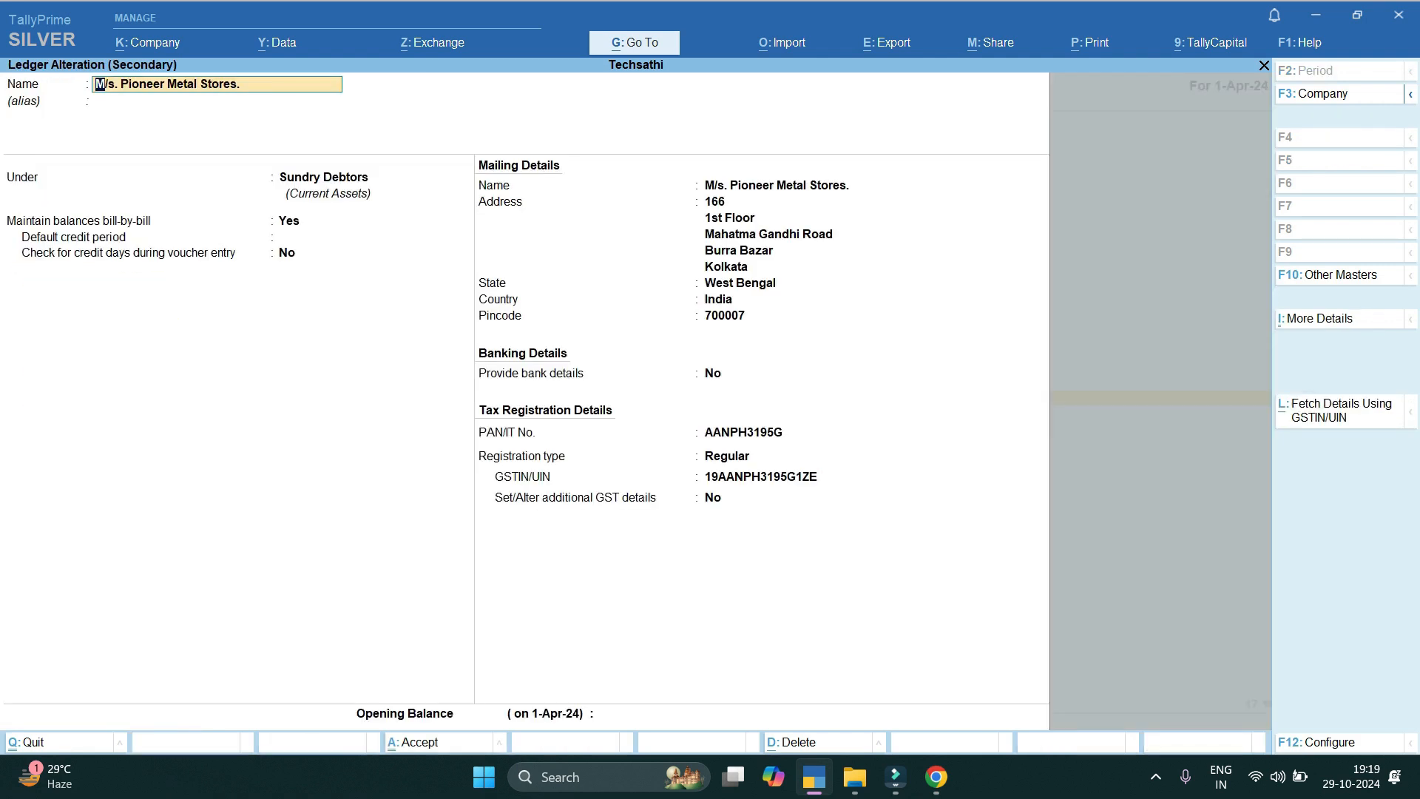
pyautogui.press('Escape')
# Review the Piu Travels India ledger, then return to the Gateway of Tally without quitting.
pyautogui.press('Down')
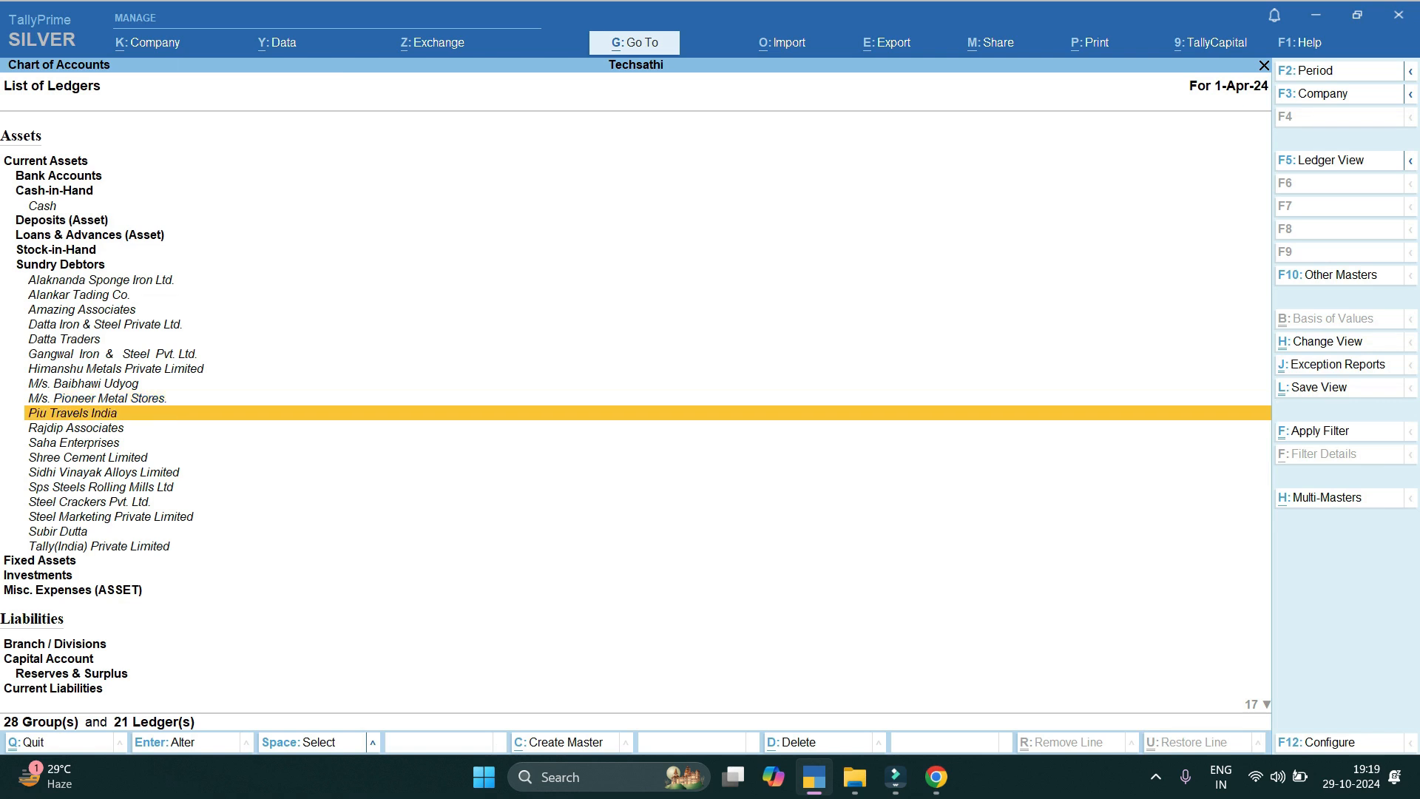
pyautogui.press('Return')
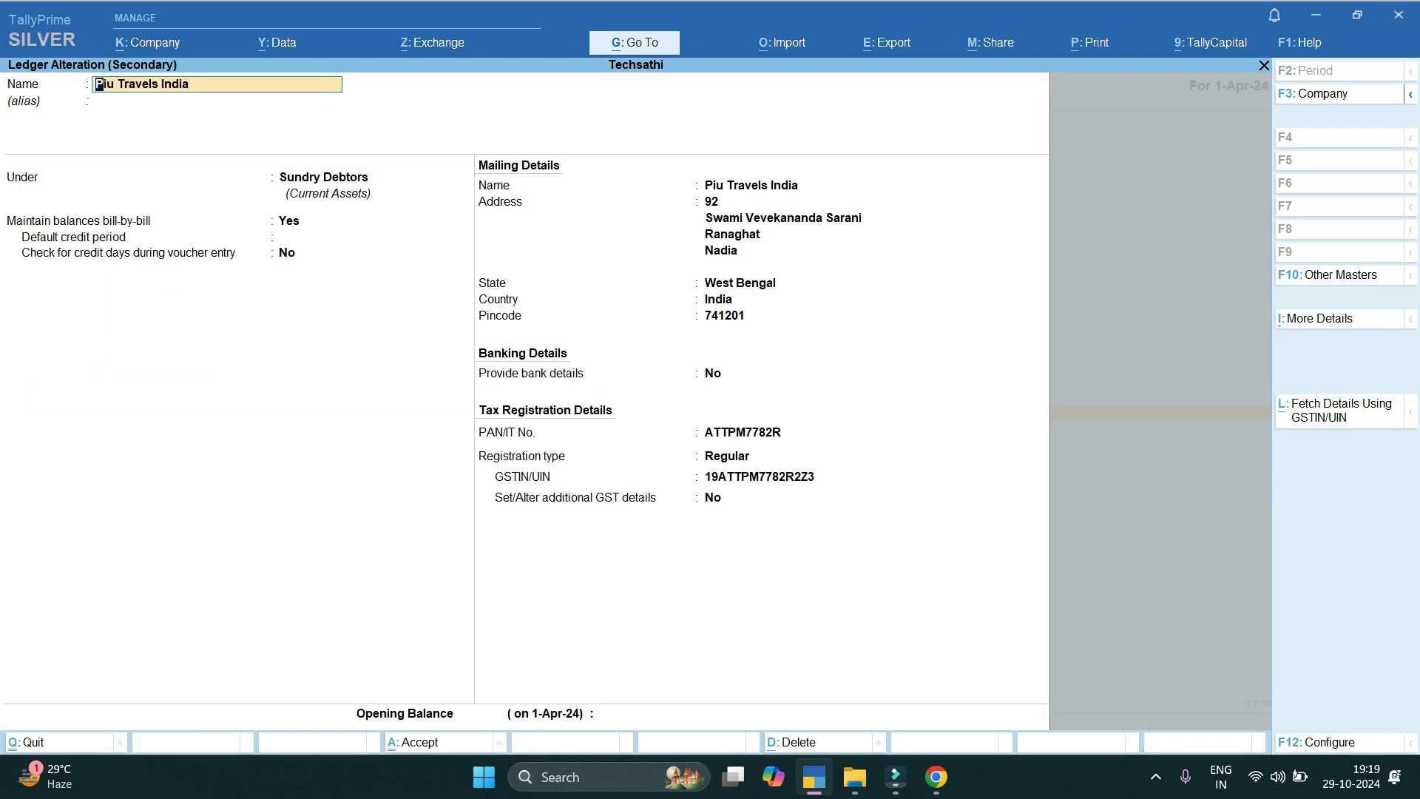
pyautogui.press('Escape')
pyautogui.press('Escape')
pyautogui.press('Escape')
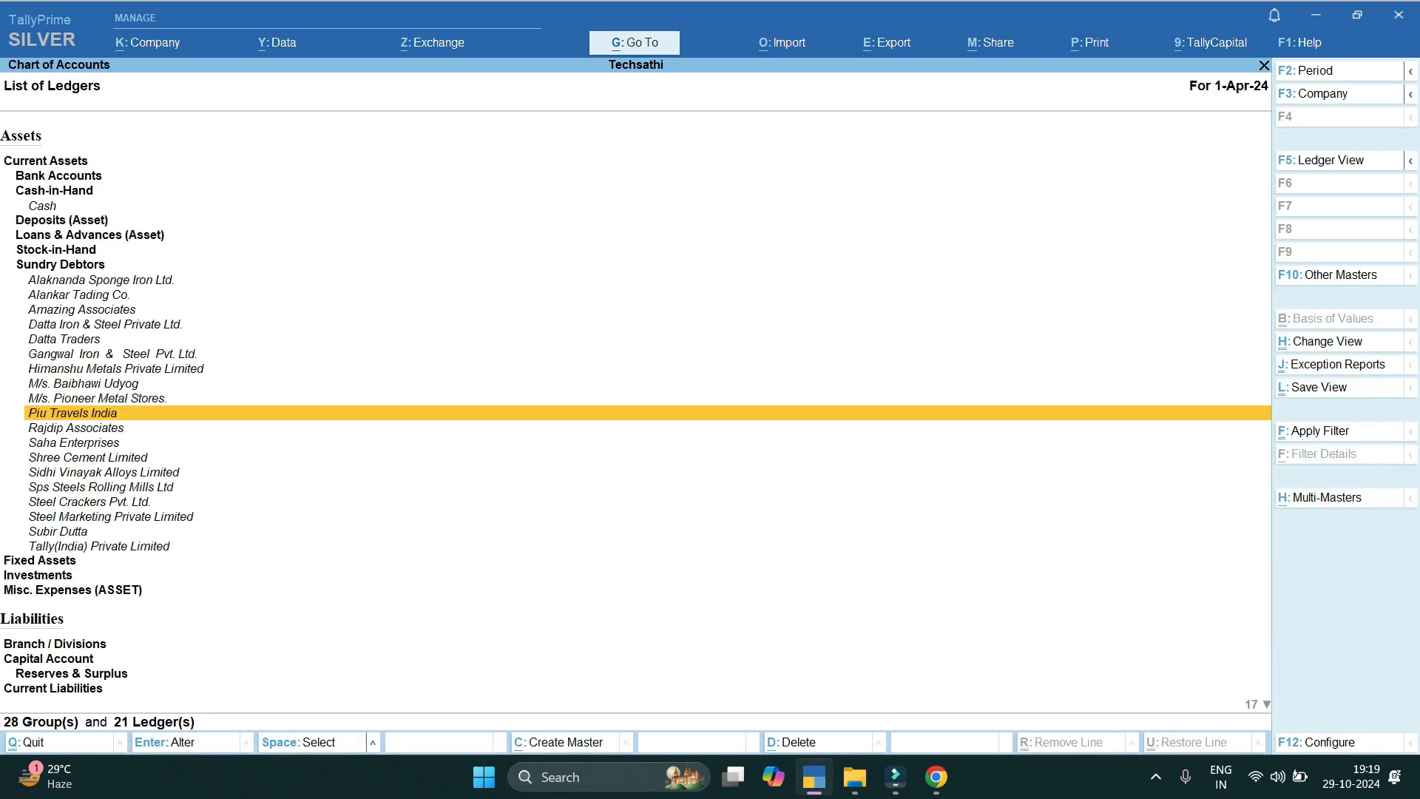
pyautogui.press('Escape')
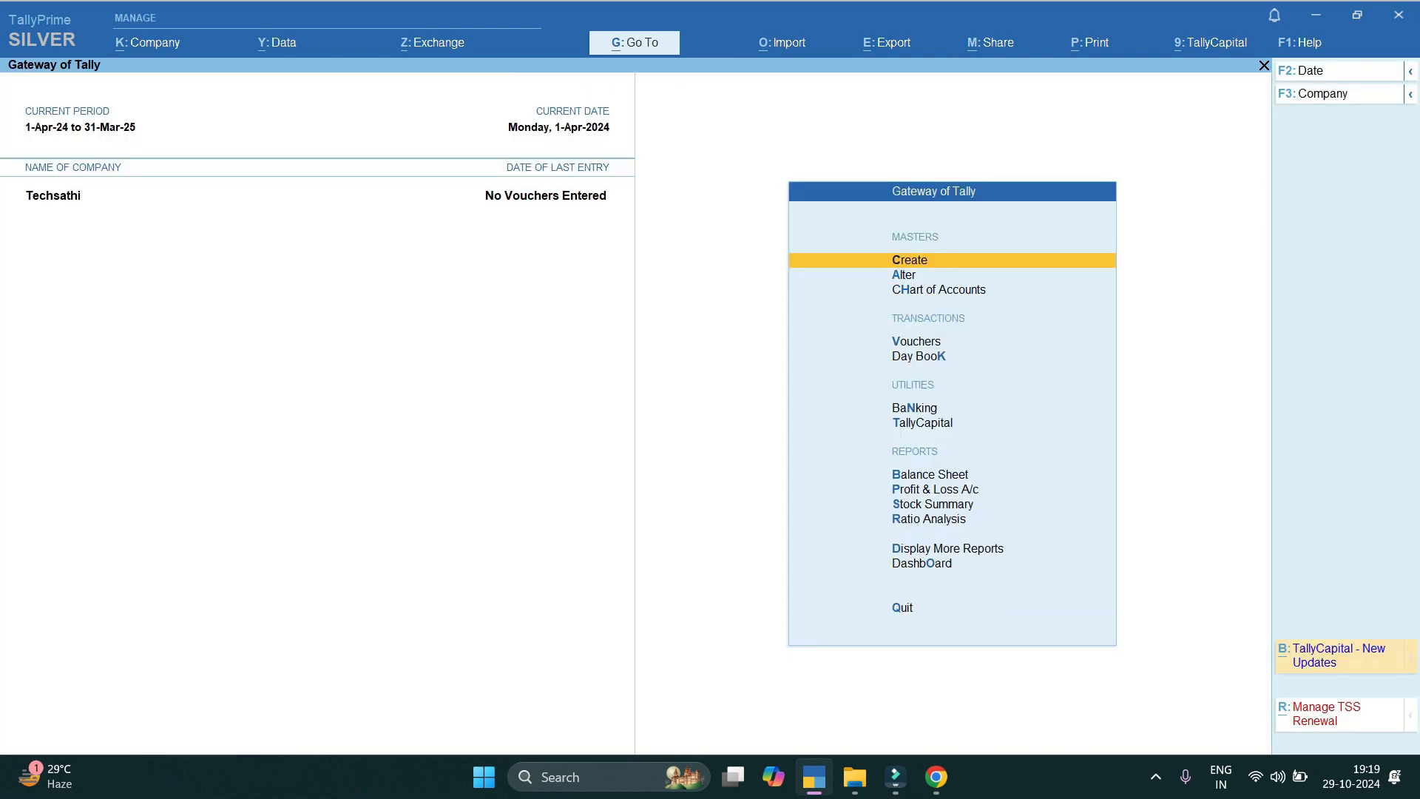